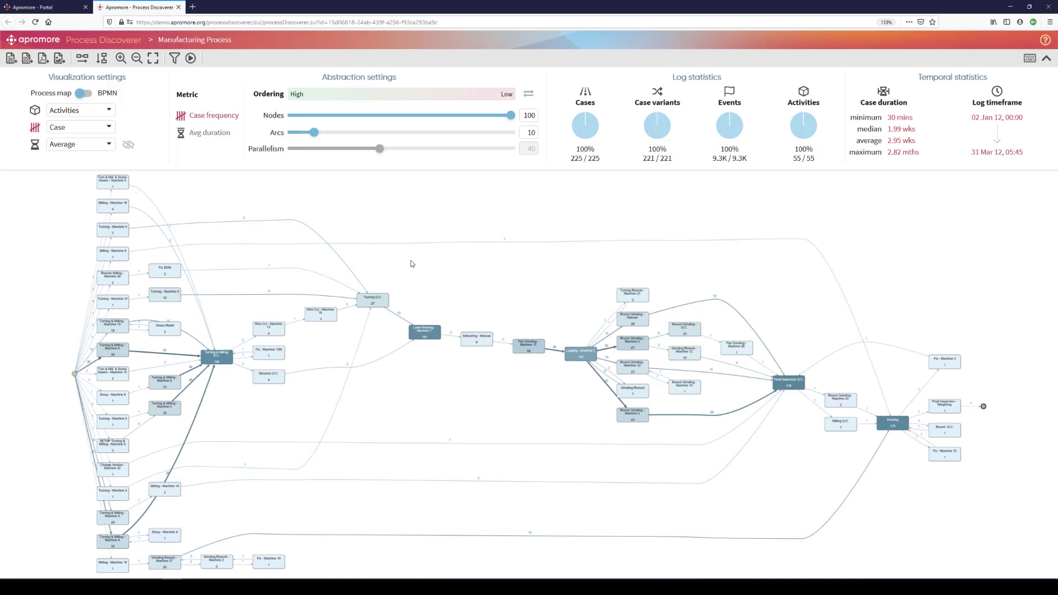
# - Preview the BPMN diagram, then line up Rework Milling - Machine 28 under Milling - Machine 8 beside Fix EDM
pyautogui.click(91, 95)
pyautogui.click(88, 94)
pyautogui.scroll(5, 386, 225)
pyautogui.moveTo(715, 251); pyautogui.dragTo(705, 310)
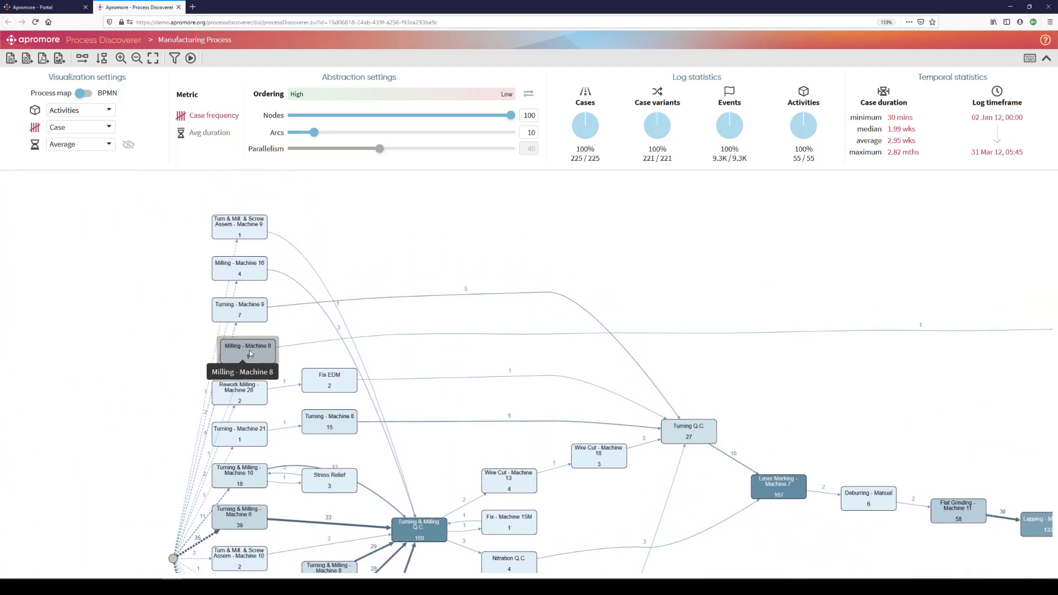
pyautogui.moveTo(250, 356); pyautogui.dragTo(251, 353)
pyautogui.moveTo(249, 391); pyautogui.dragTo(257, 387)
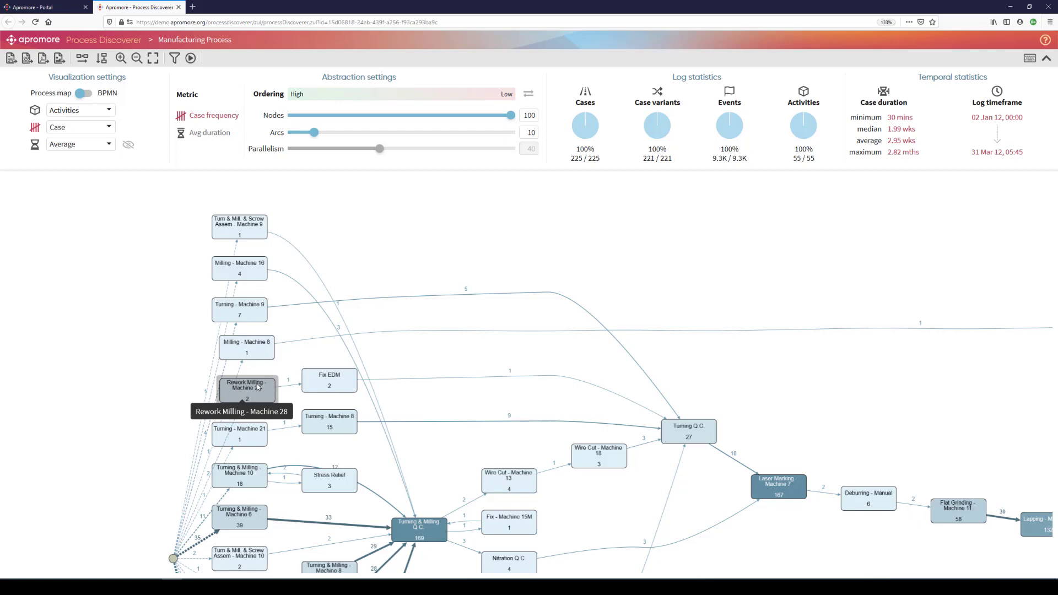
pyautogui.moveTo(329, 380)
pyautogui.mouseDown()
pyautogui.moveTo(271, 389)
pyautogui.moveTo(323, 395)
pyautogui.mouseUp()
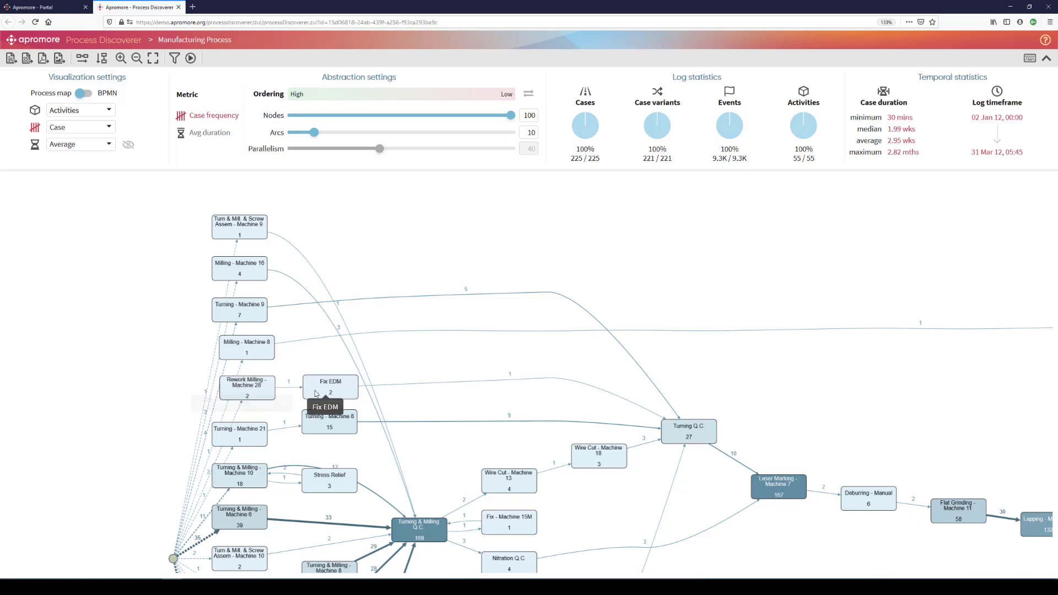
pyautogui.scroll(3, 300, 385)
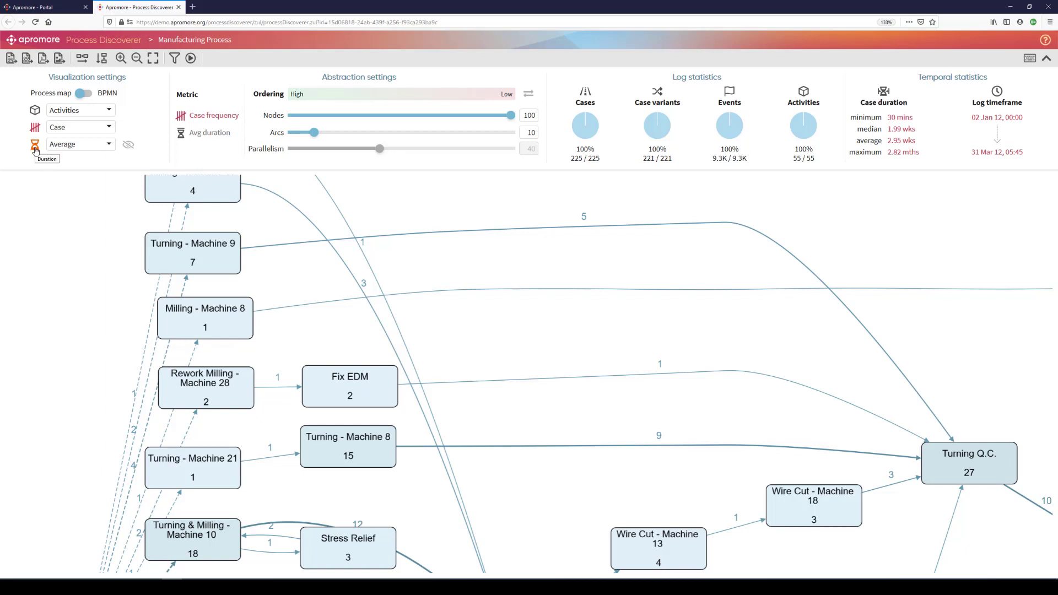
# - Switch the map metric to Duration so nodes show average times, e.g. Fix EDM at 2.75 hrs
pyautogui.click(34, 145)
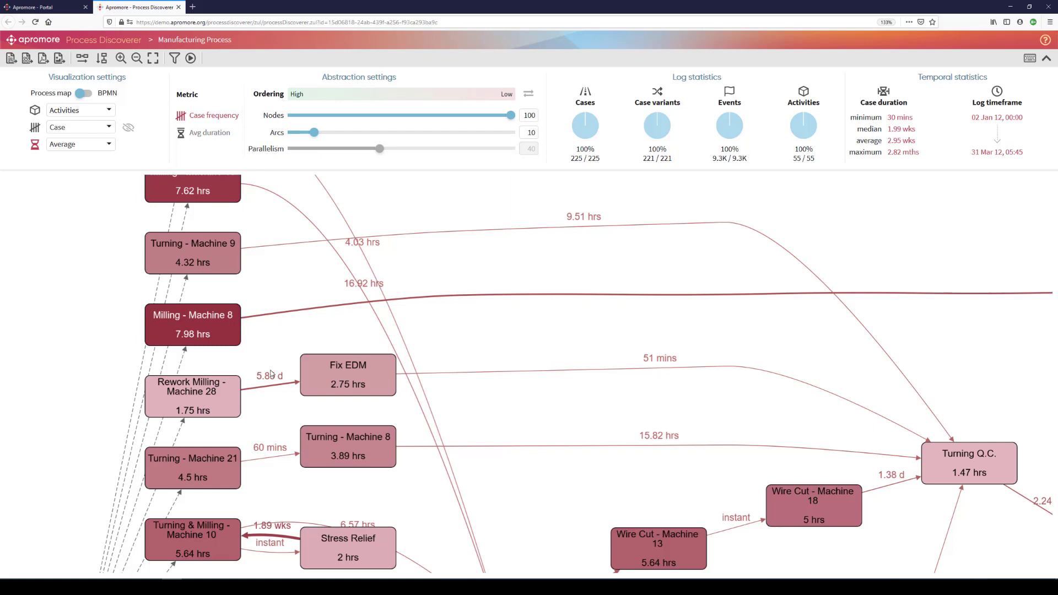
# - Select Milling - Machine 16 and survey the lower activities of the duration map
pyautogui.scroll(-3, 263, 367)
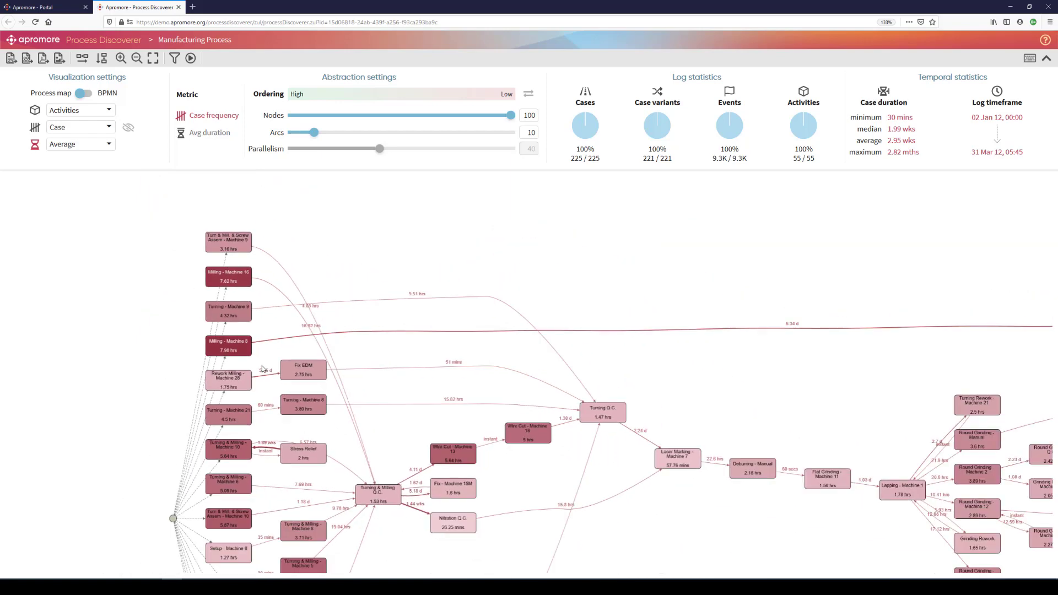
pyautogui.scroll(-2, 263, 369)
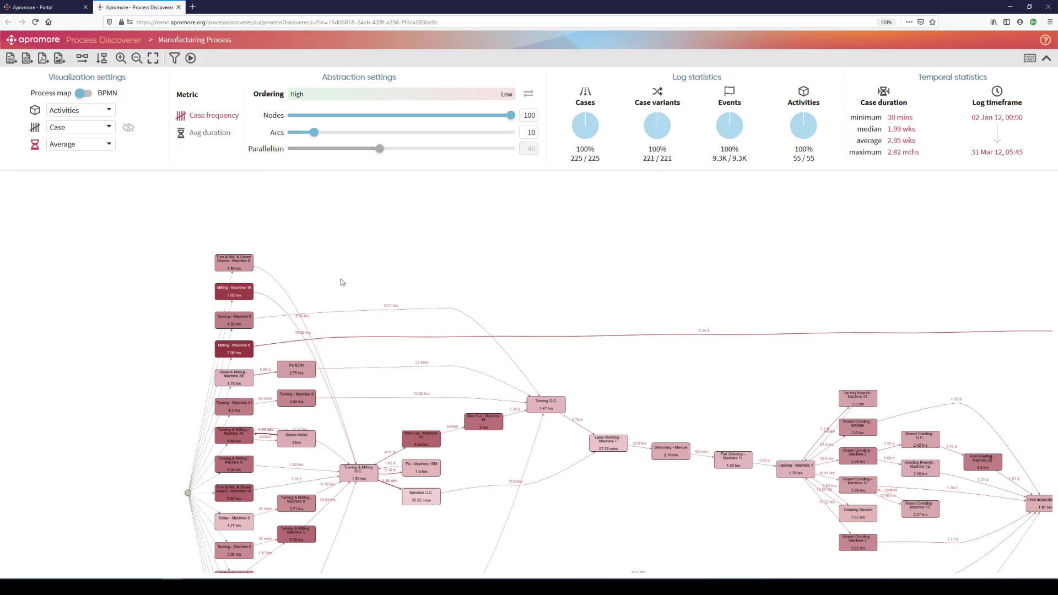
pyautogui.moveTo(342, 283); pyautogui.dragTo(341, 234)
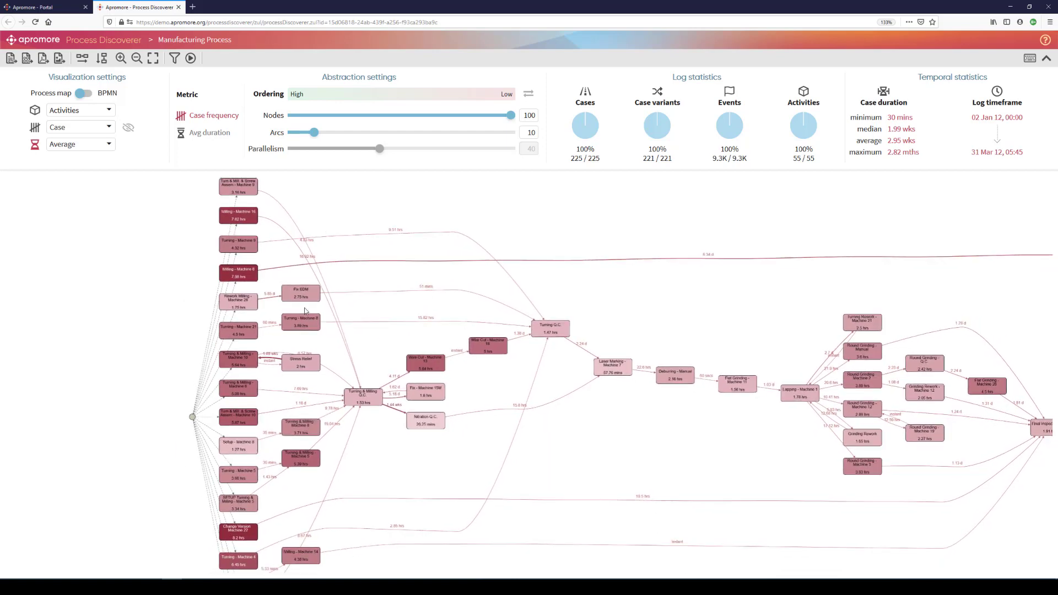
pyautogui.click(243, 216)
pyautogui.scroll(3, 313, 239)
pyautogui.moveTo(305, 205); pyautogui.dragTo(361, 342)
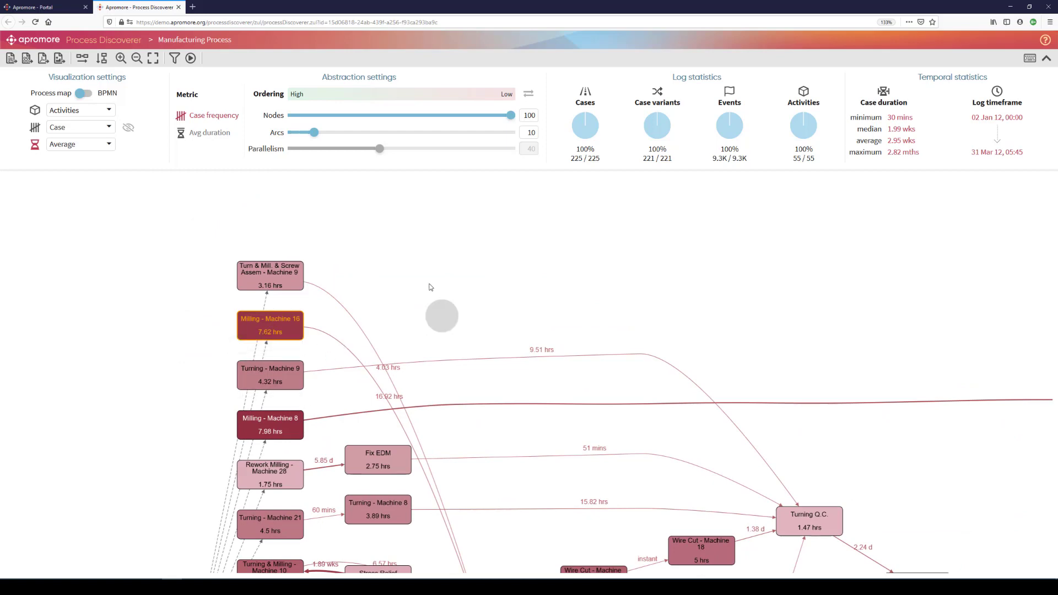
pyautogui.moveTo(440, 315); pyautogui.dragTo(400, 192)
pyautogui.moveTo(465, 344); pyautogui.dragTo(425, 165)
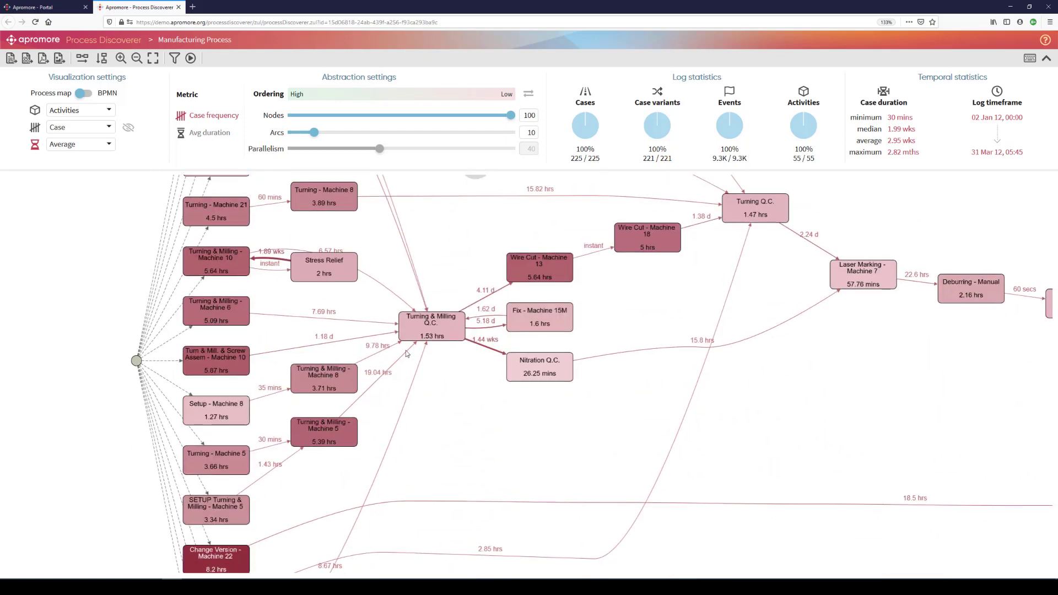
pyautogui.moveTo(413, 472); pyautogui.dragTo(462, 390)
pyautogui.scroll(2, 258, 494)
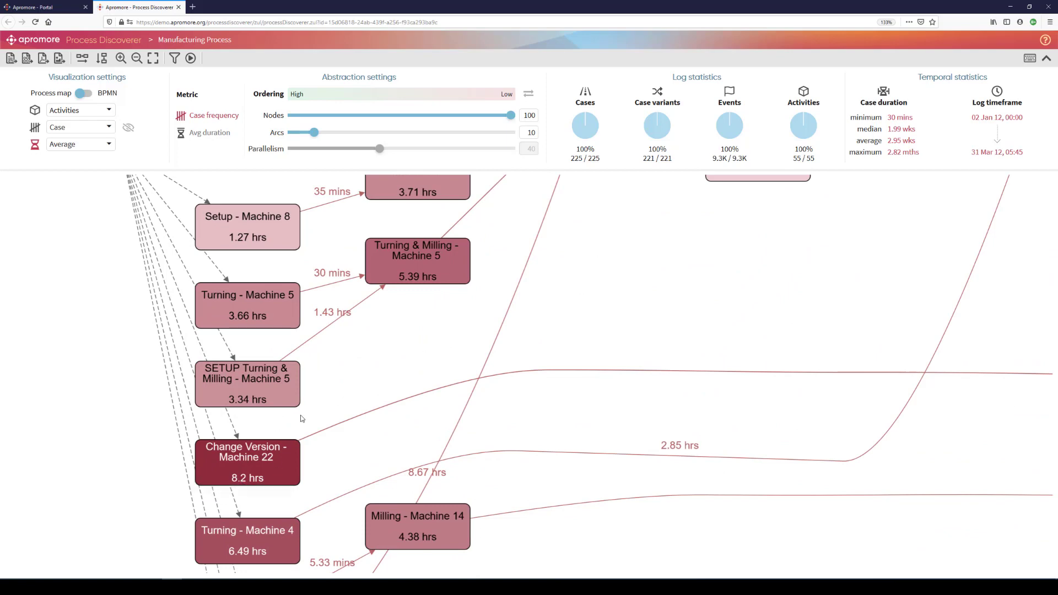
pyautogui.scroll(-1, 325, 401)
pyautogui.scroll(-3, 325, 400)
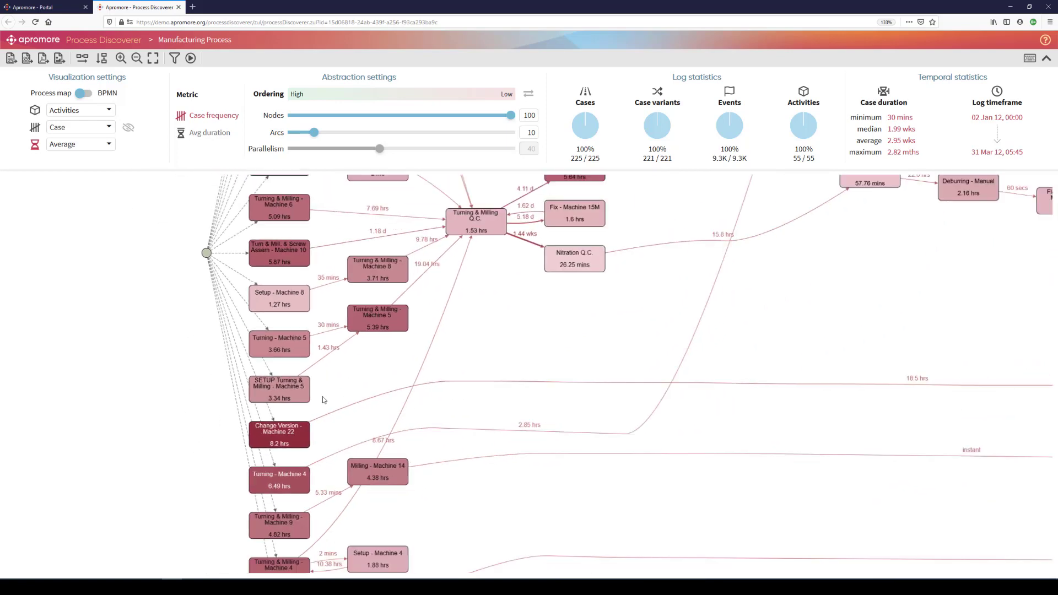
pyautogui.scroll(-1, 324, 399)
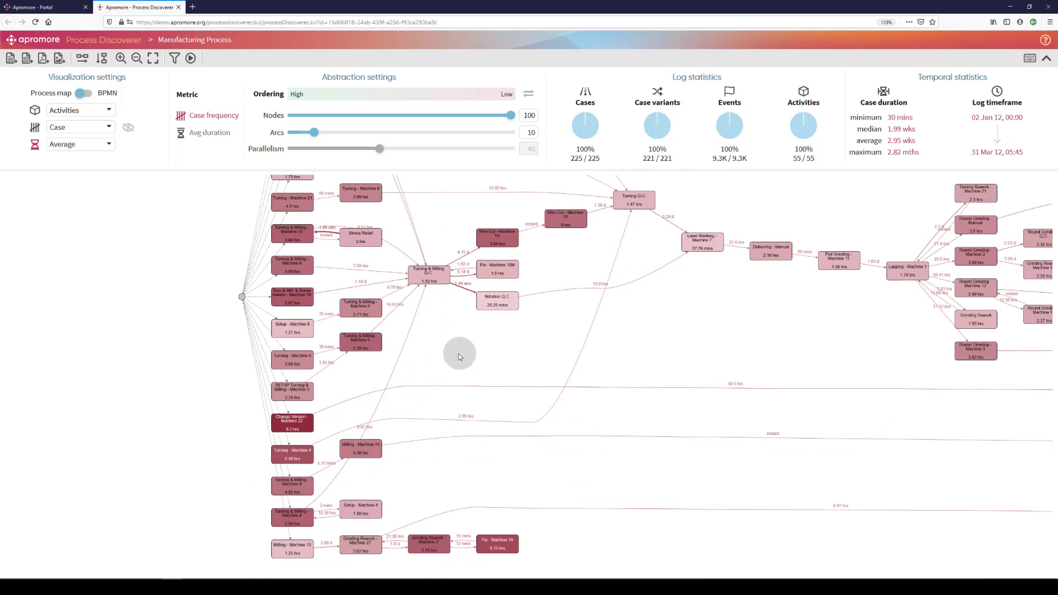
pyautogui.scroll(2, 460, 354)
pyautogui.scroll(3, 389, 400)
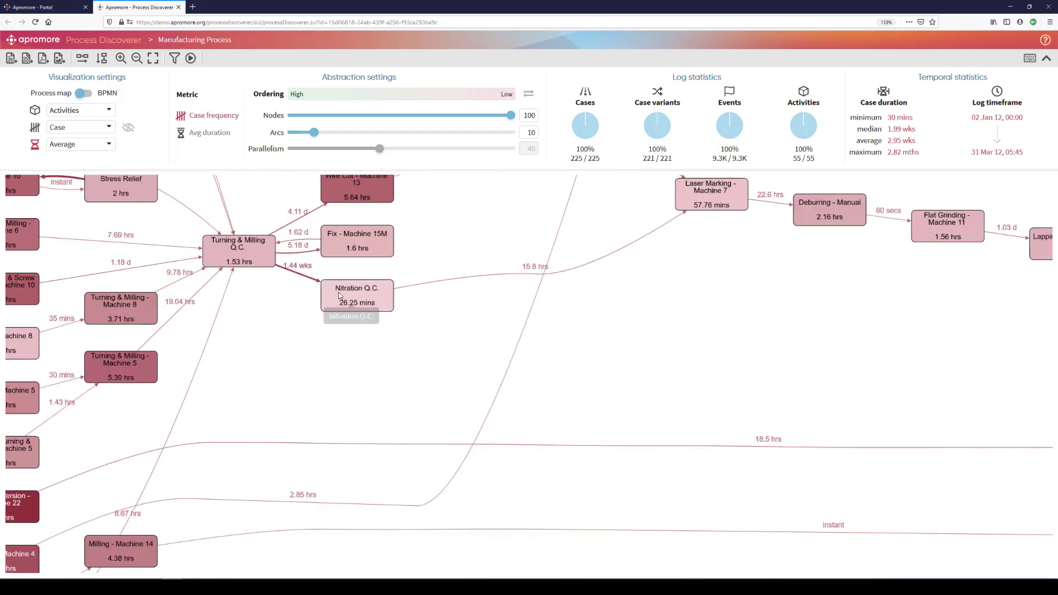
pyautogui.scroll(1, 299, 287)
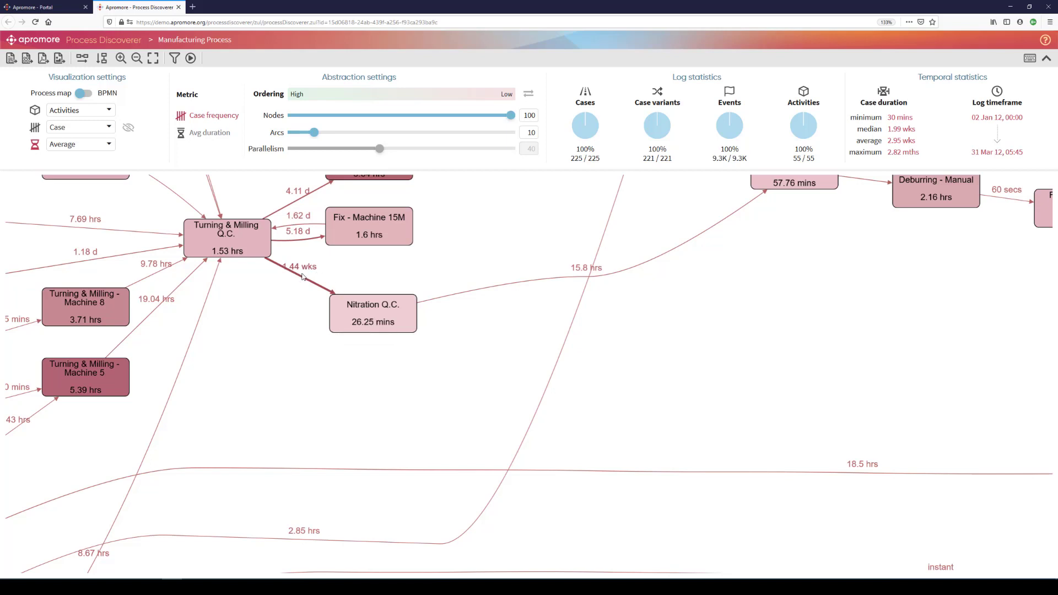
# - Nudge Nitration Q.C. slightly right, then bring the start node back into view
pyautogui.moveTo(386, 311); pyautogui.dragTo(390, 312)
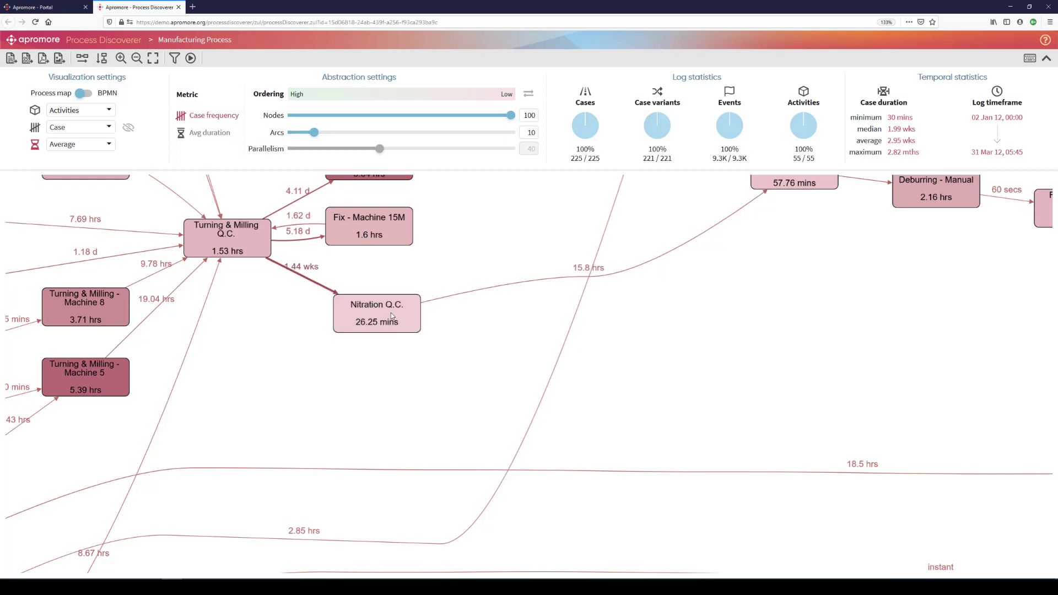
pyautogui.scroll(-5, 272, 384)
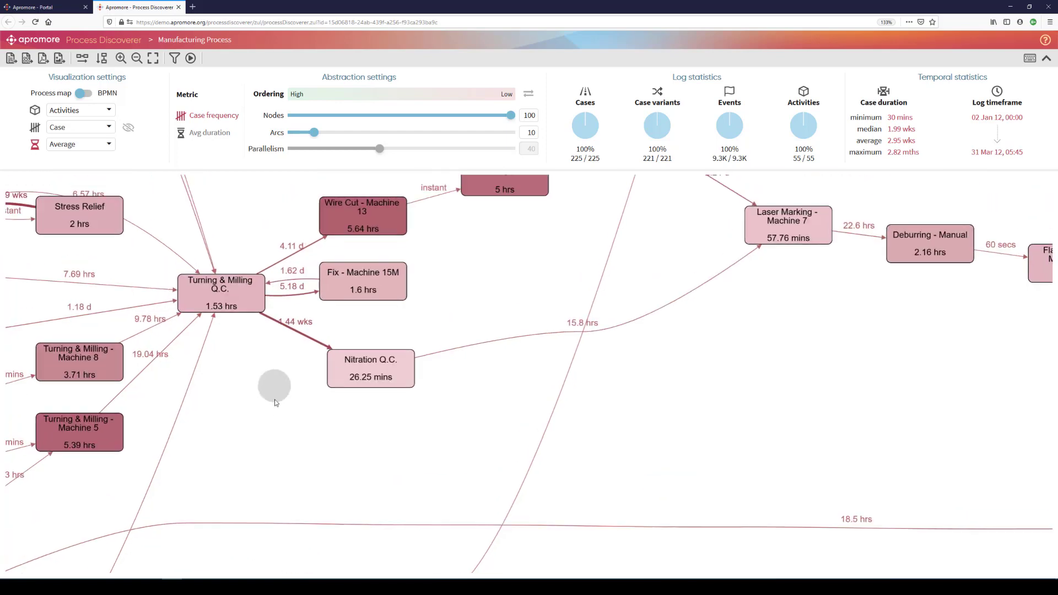
pyautogui.moveTo(193, 336); pyautogui.dragTo(322, 366)
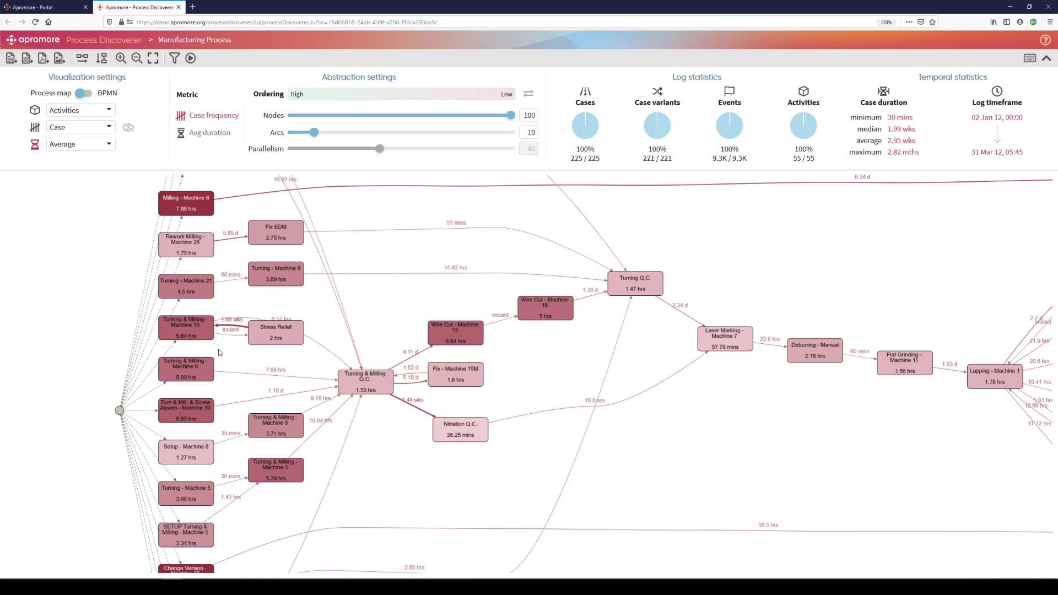
pyautogui.scroll(3, 224, 373)
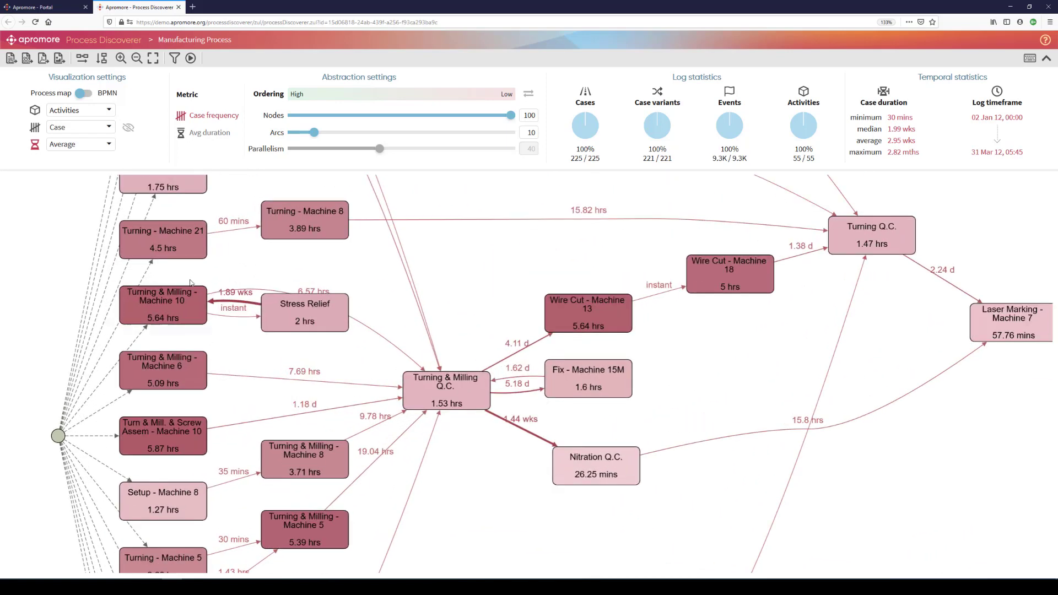
# - Try maximum and minimum durations on the map, settling on cumulative durations
pyautogui.click(110, 148)
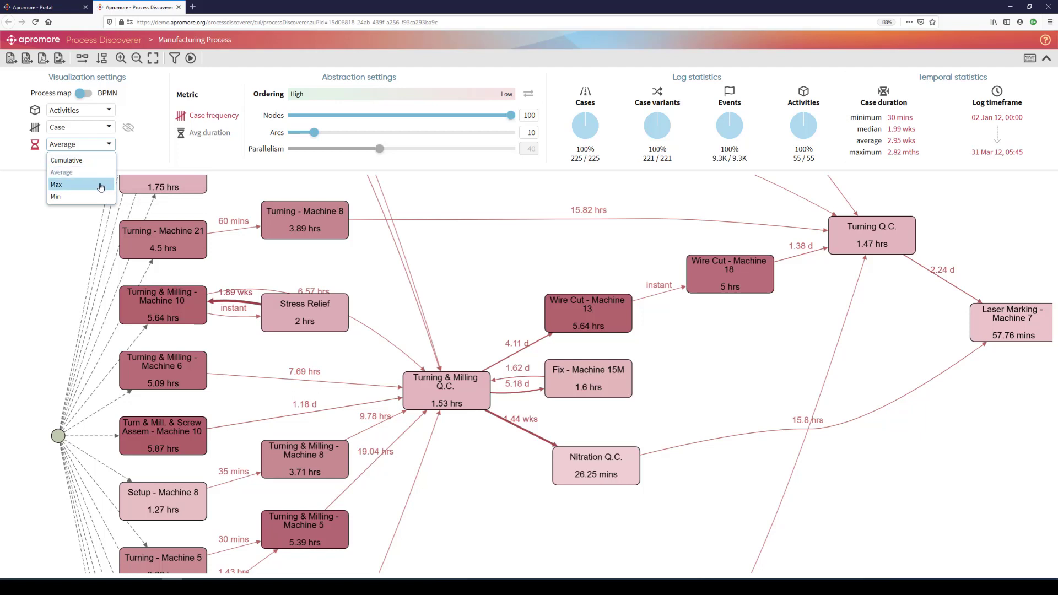
pyautogui.click(65, 184)
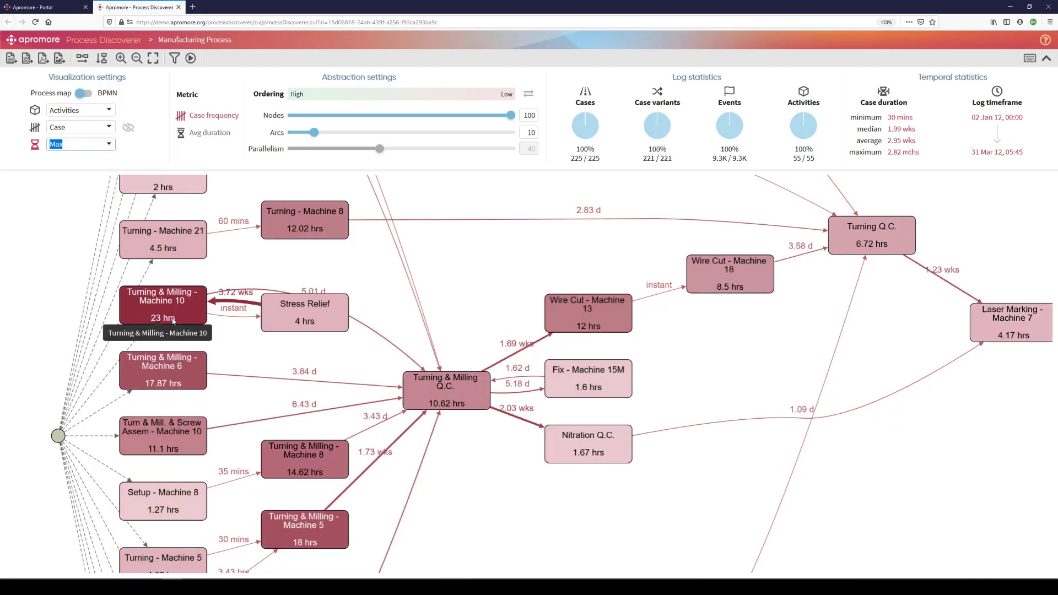
pyautogui.scroll(1, 172, 321)
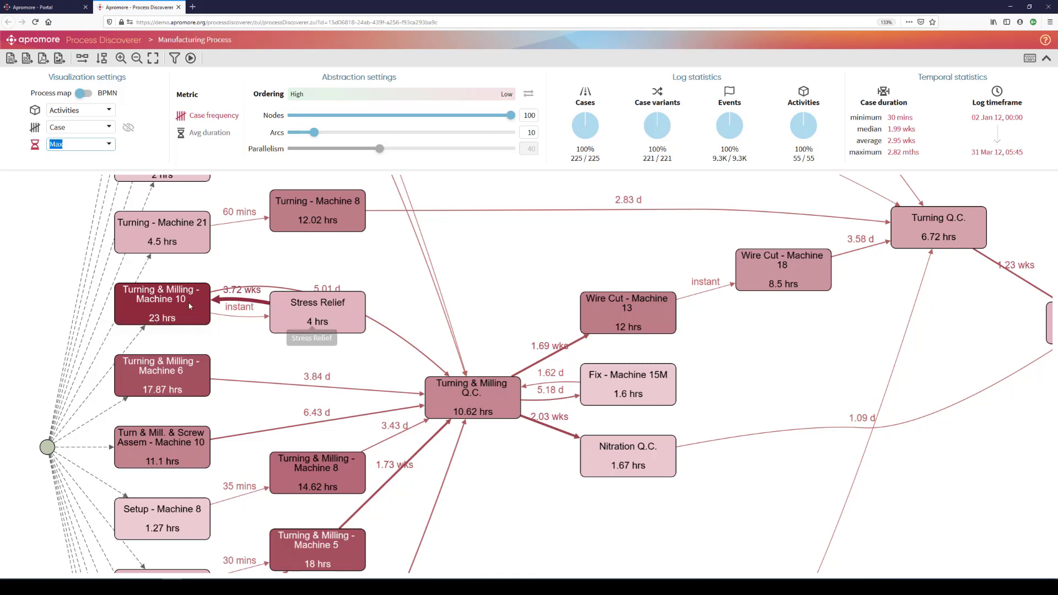
pyautogui.click(109, 144)
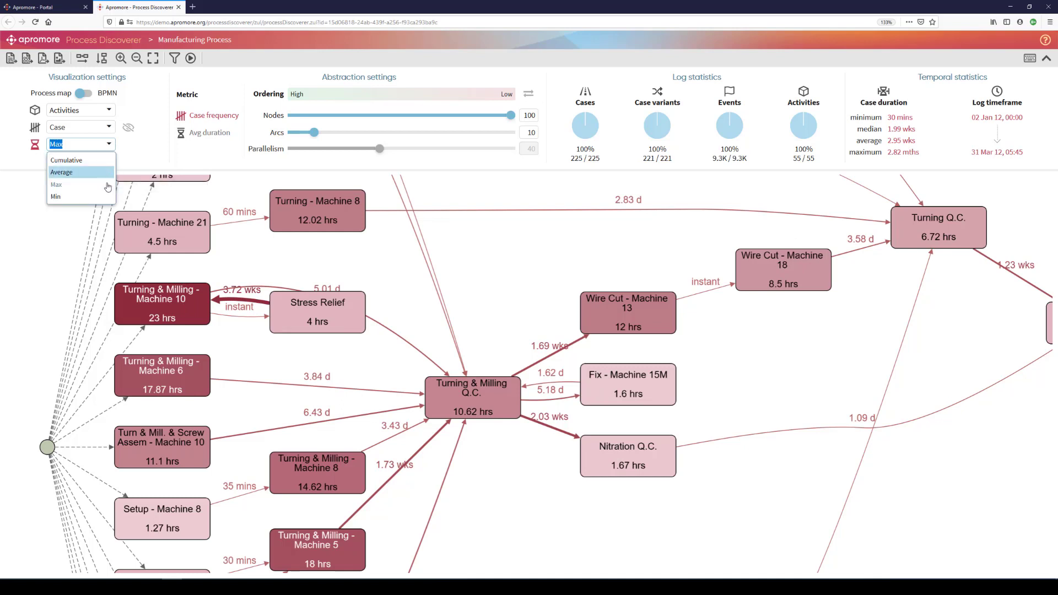
pyautogui.click(61, 197)
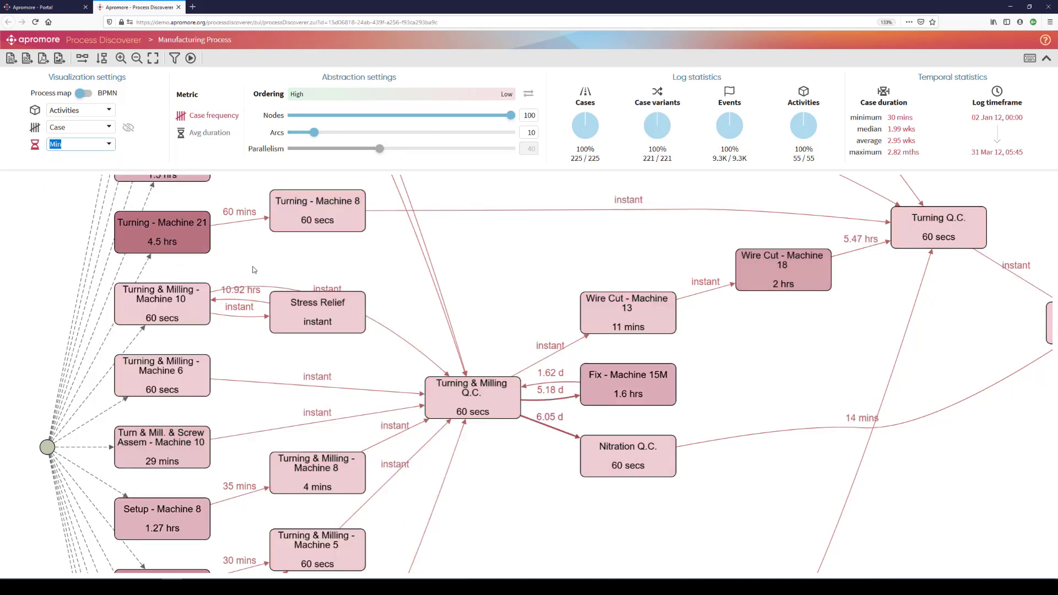
pyautogui.click(109, 143)
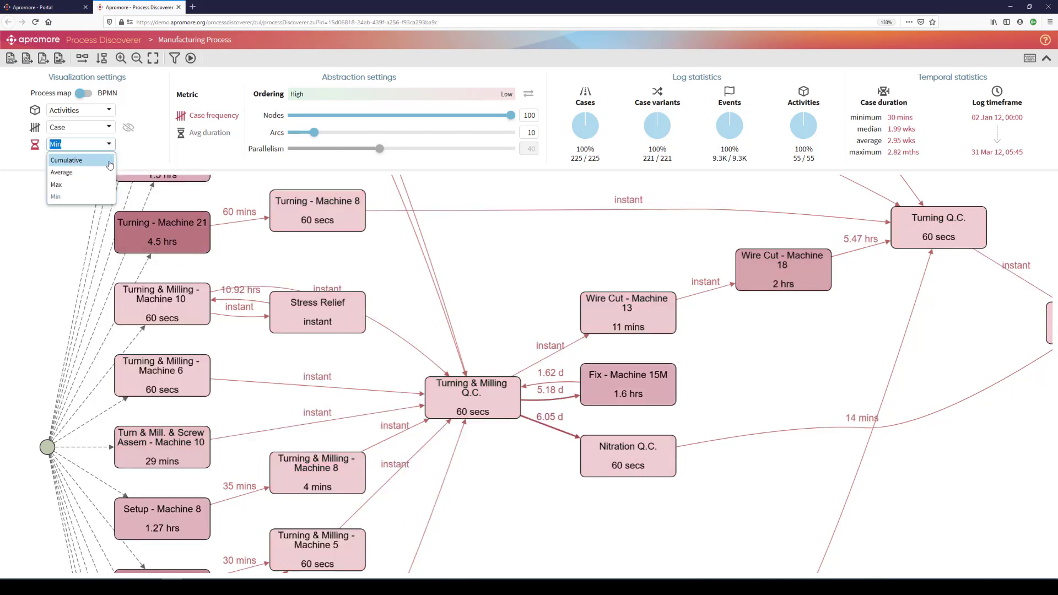
pyautogui.click(109, 160)
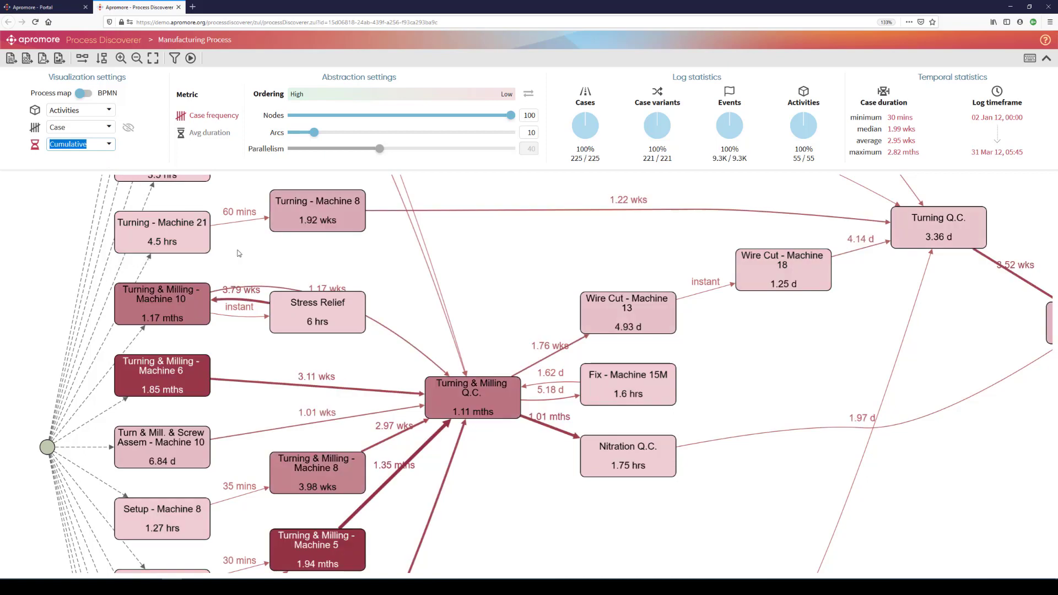
pyautogui.scroll(1, 238, 253)
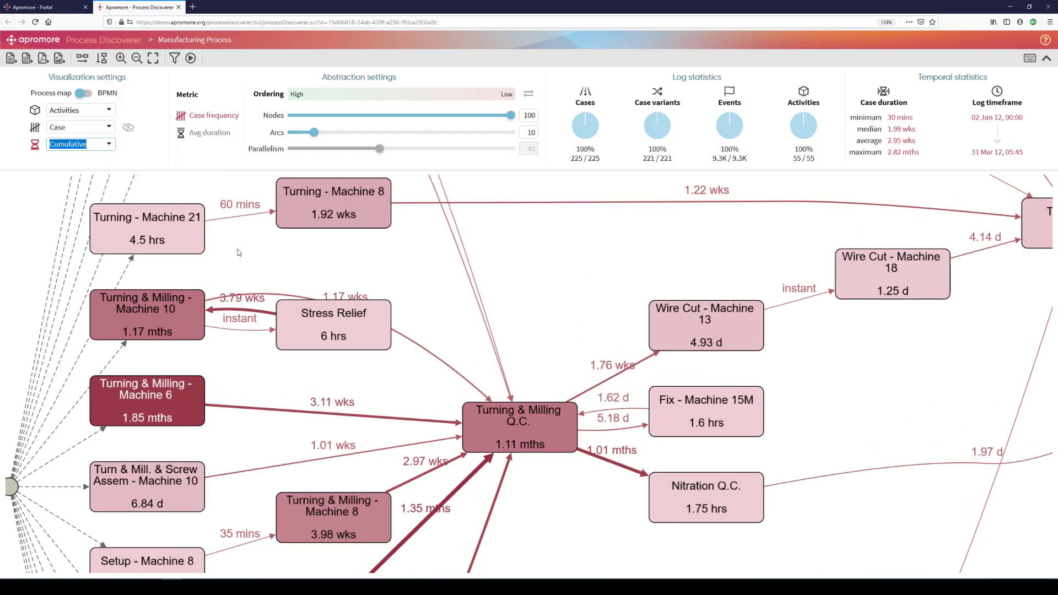
# - Nudge Turning & Milling - Machine 6 right and inspect its arcs into Turning & Milling Q.C
pyautogui.click(234, 368)
pyautogui.moveTo(234, 367); pyautogui.dragTo(242, 322)
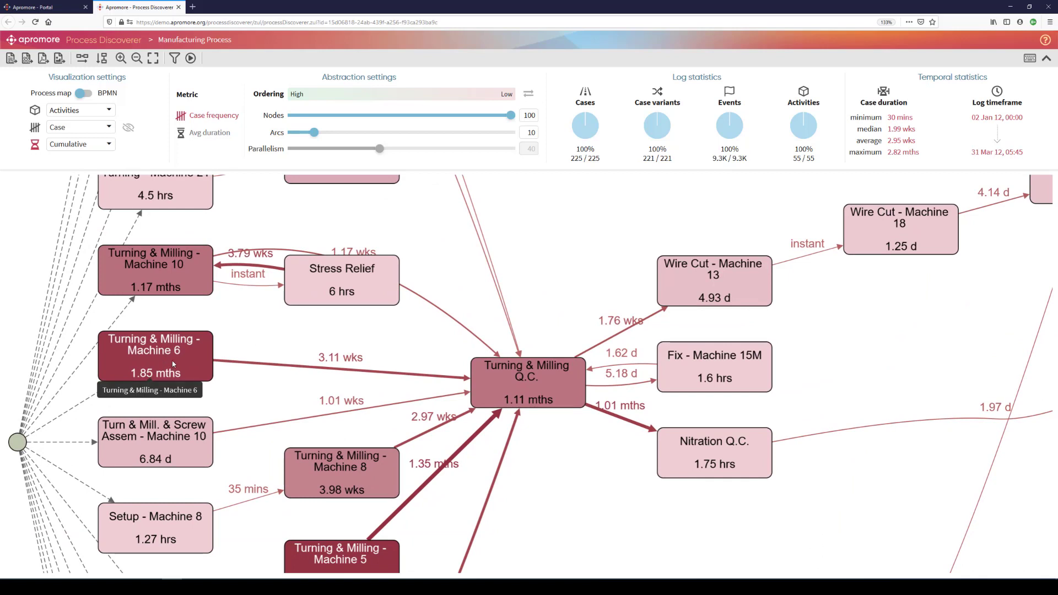
pyautogui.moveTo(176, 366); pyautogui.dragTo(196, 366)
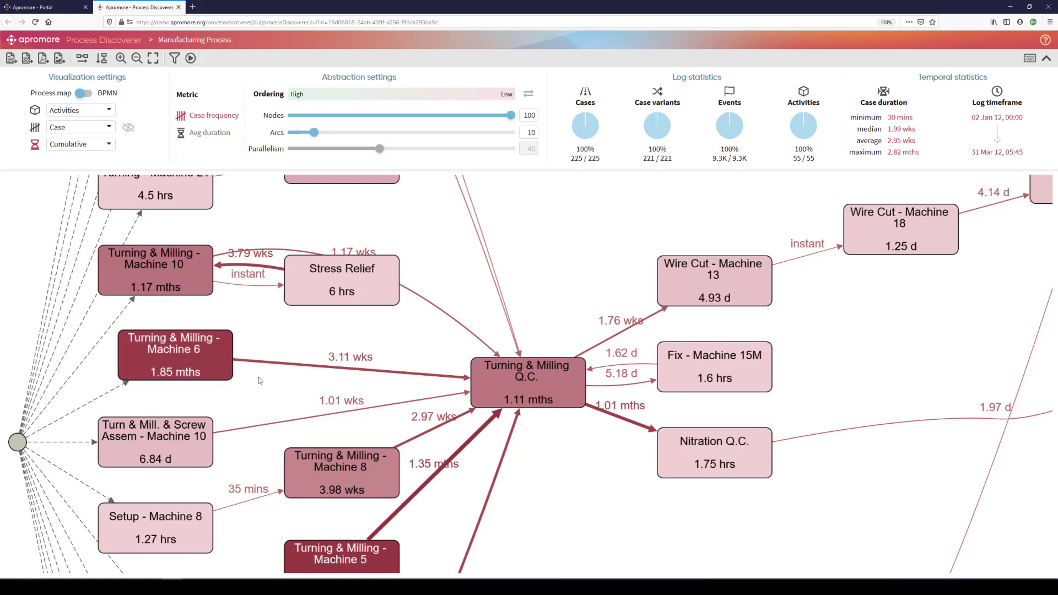
pyautogui.moveTo(259, 377); pyautogui.dragTo(196, 367)
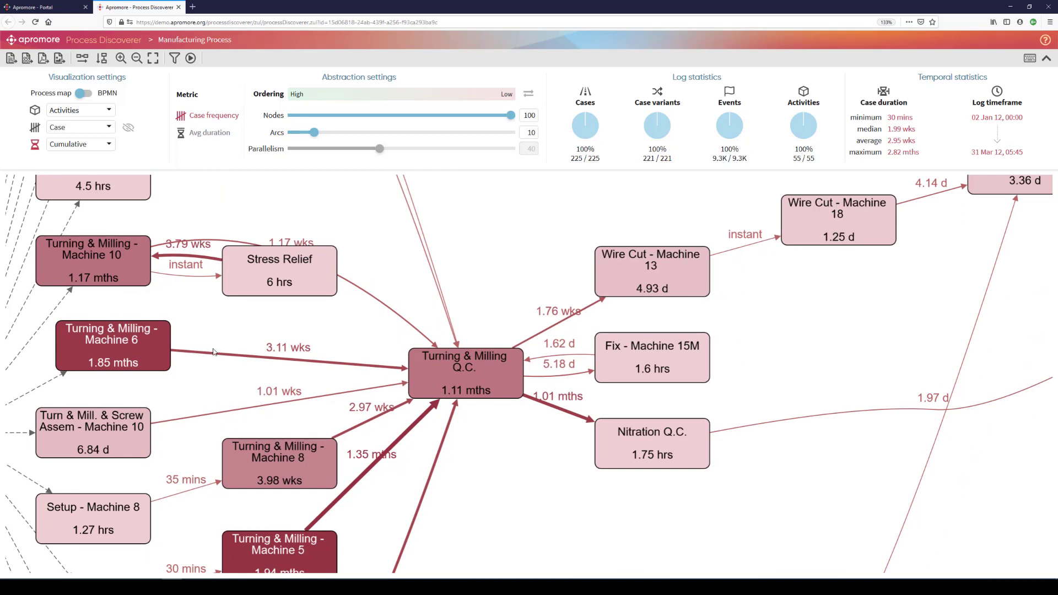
pyautogui.scroll(1, 206, 370)
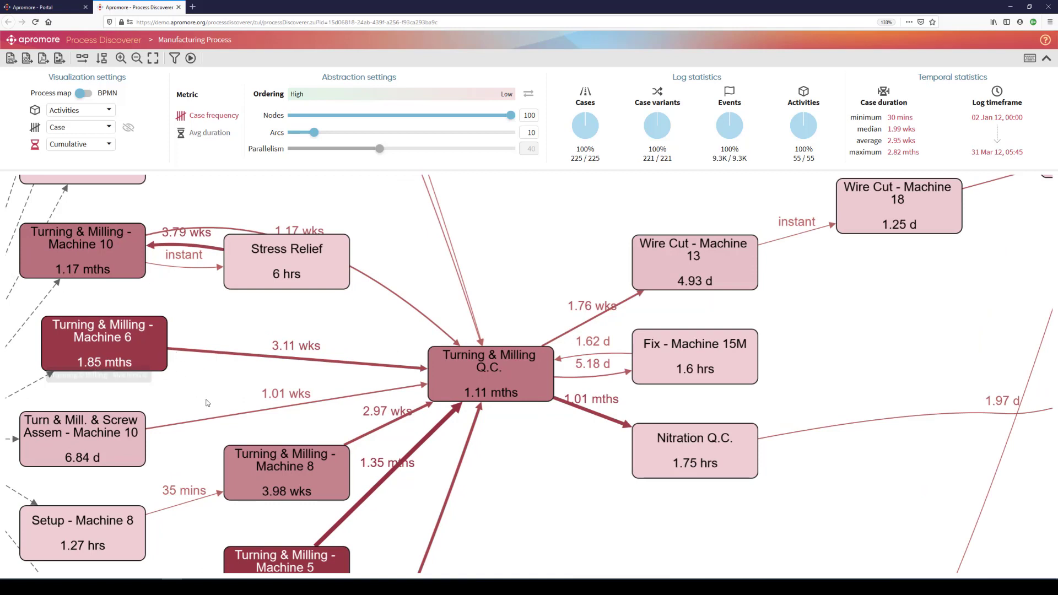
pyautogui.moveTo(197, 387); pyautogui.dragTo(172, 349)
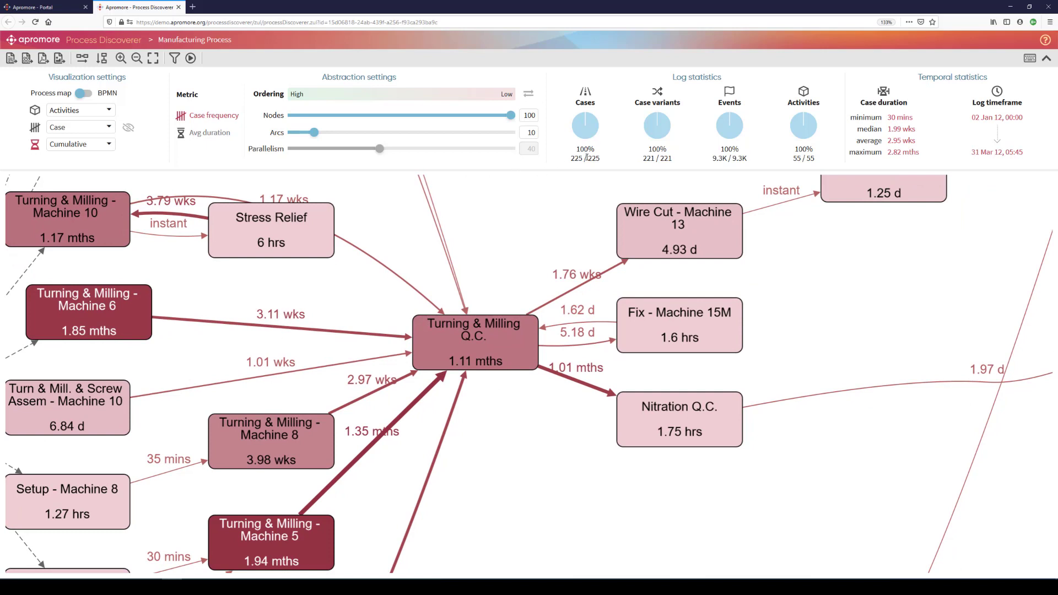
# - Set the duration statistic back to Average and drag Turn & Mill. & Screw Assem - Machine 10 right
pyautogui.click(80, 144)
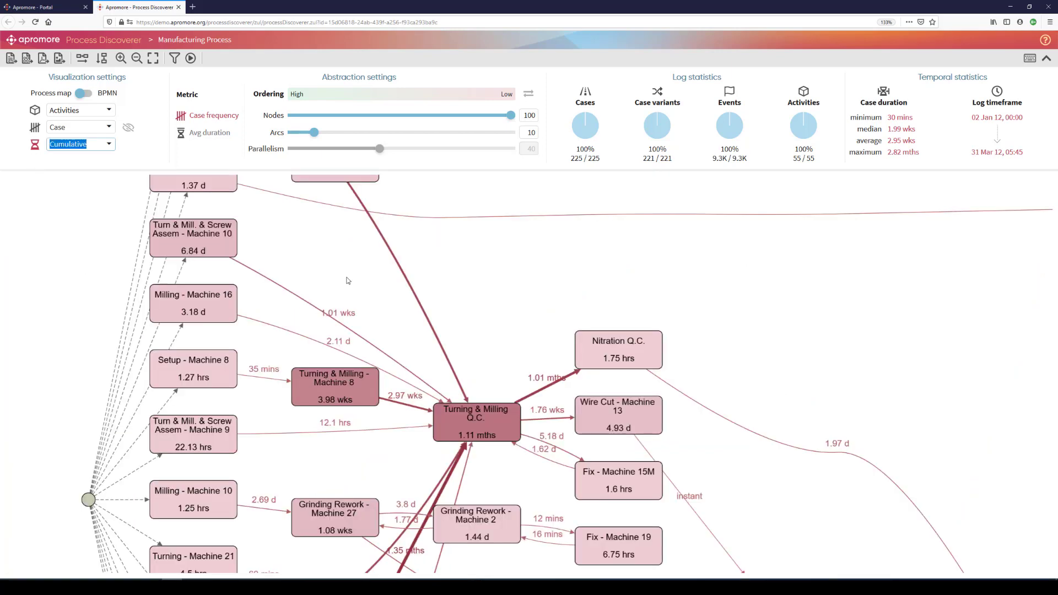
pyautogui.click(109, 144)
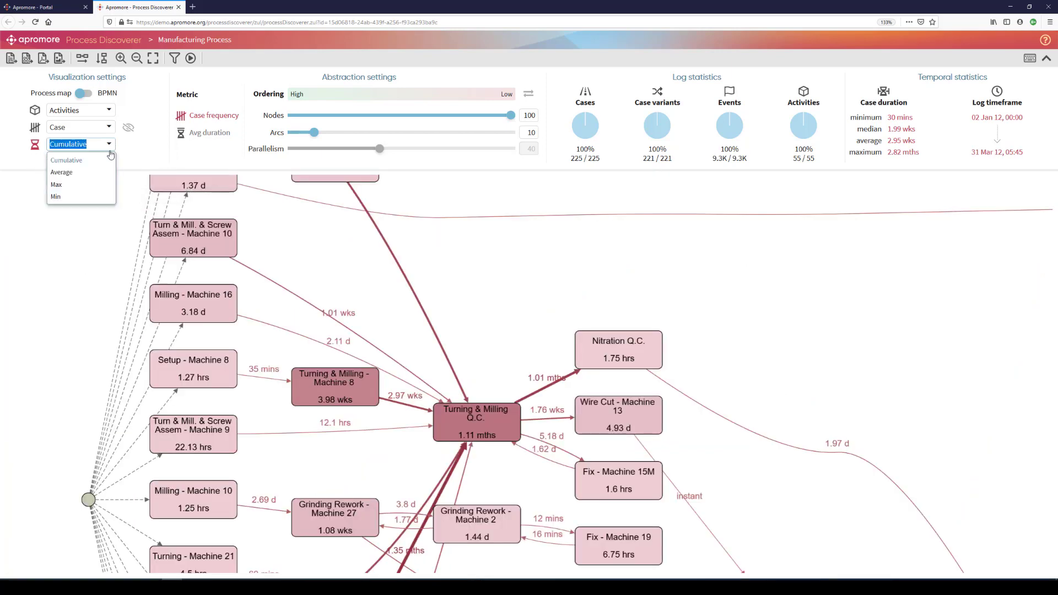
pyautogui.click(106, 174)
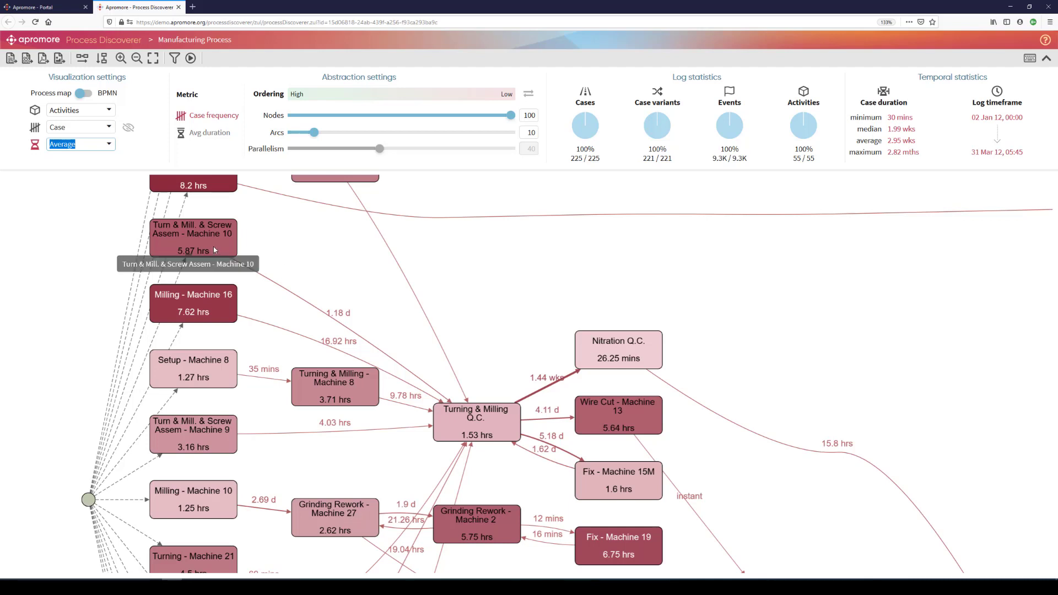
pyautogui.moveTo(215, 249); pyautogui.dragTo(263, 257)
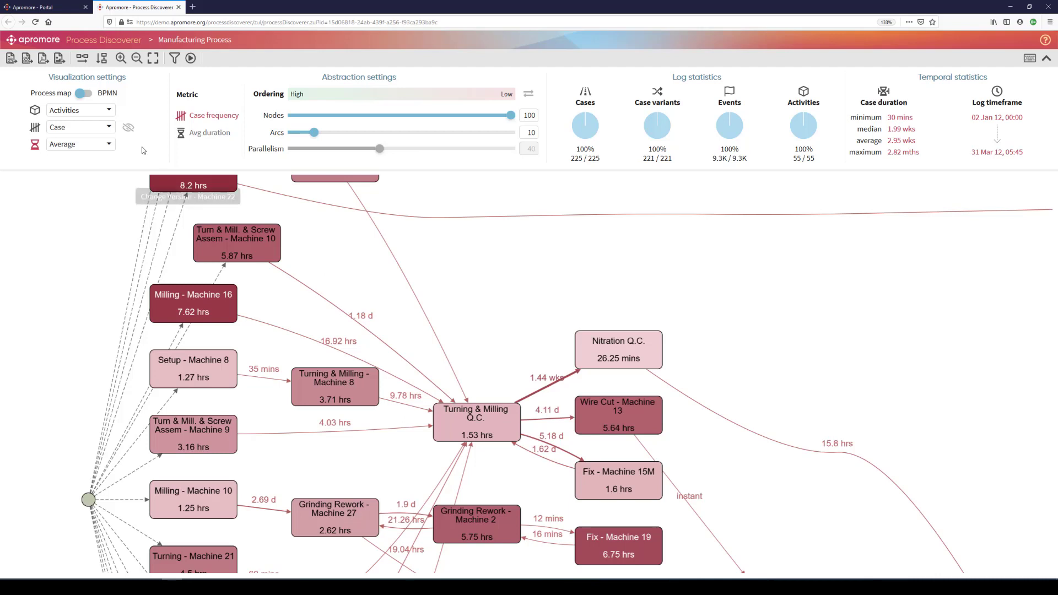
# - Change the map perspective from Activities to Worker ID and zoom into the result
pyautogui.click(109, 111)
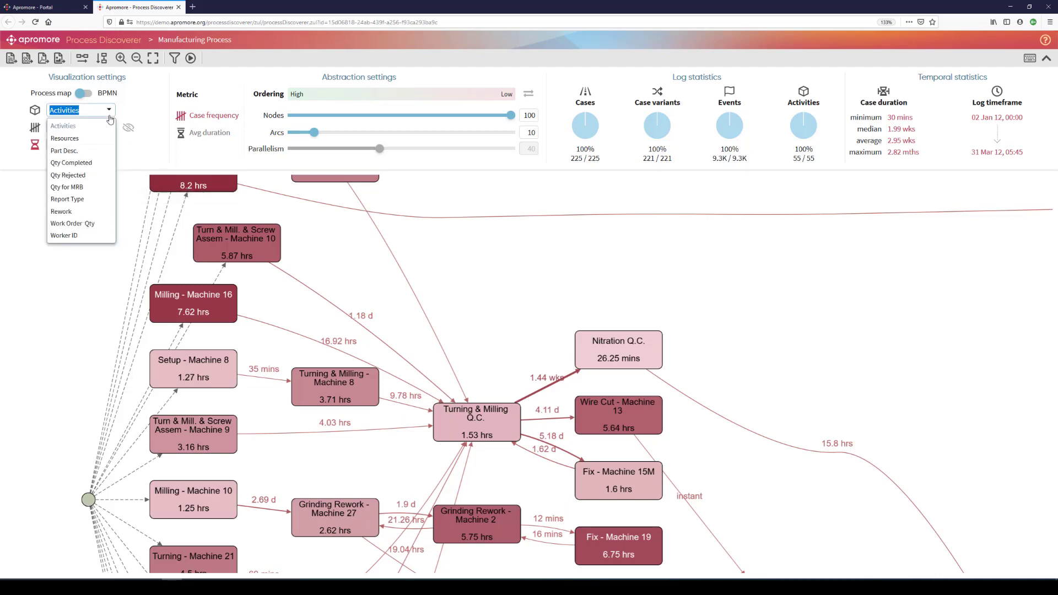
pyautogui.click(102, 235)
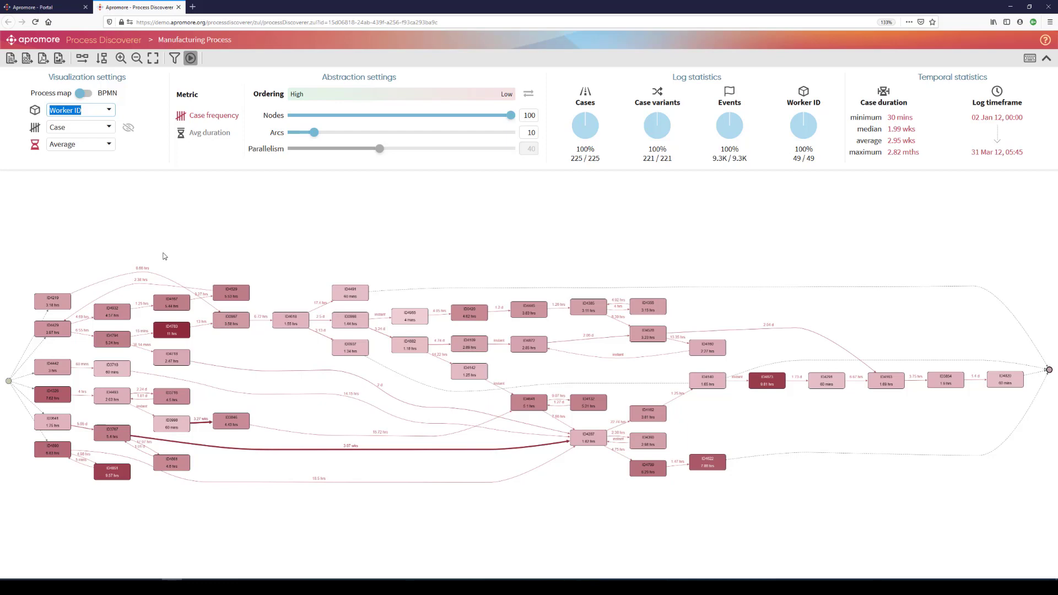
pyautogui.scroll(3, 164, 256)
pyautogui.moveTo(197, 261); pyautogui.dragTo(323, 209)
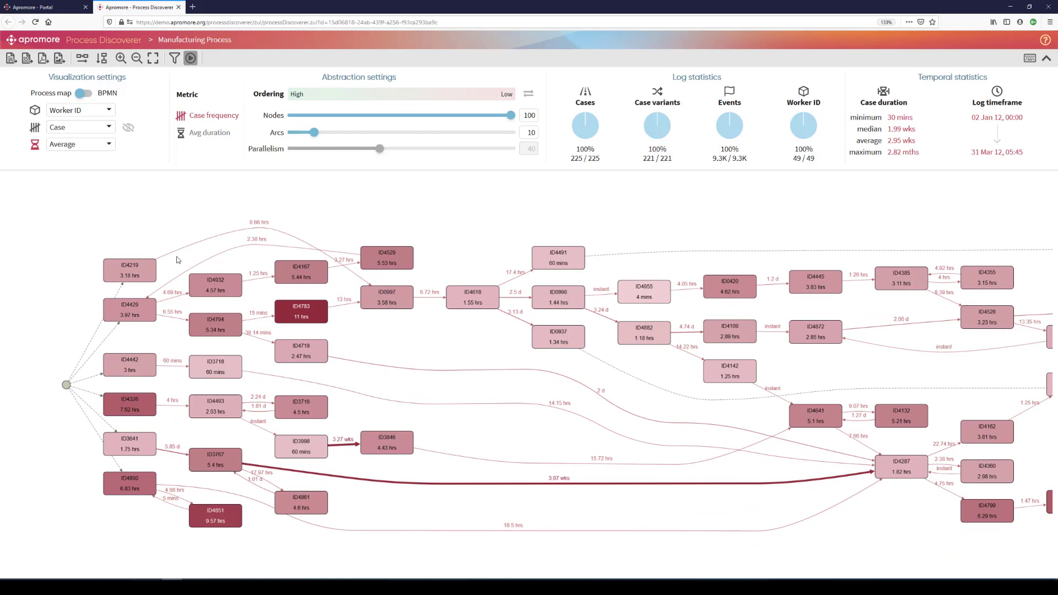
pyautogui.scroll(3, 139, 273)
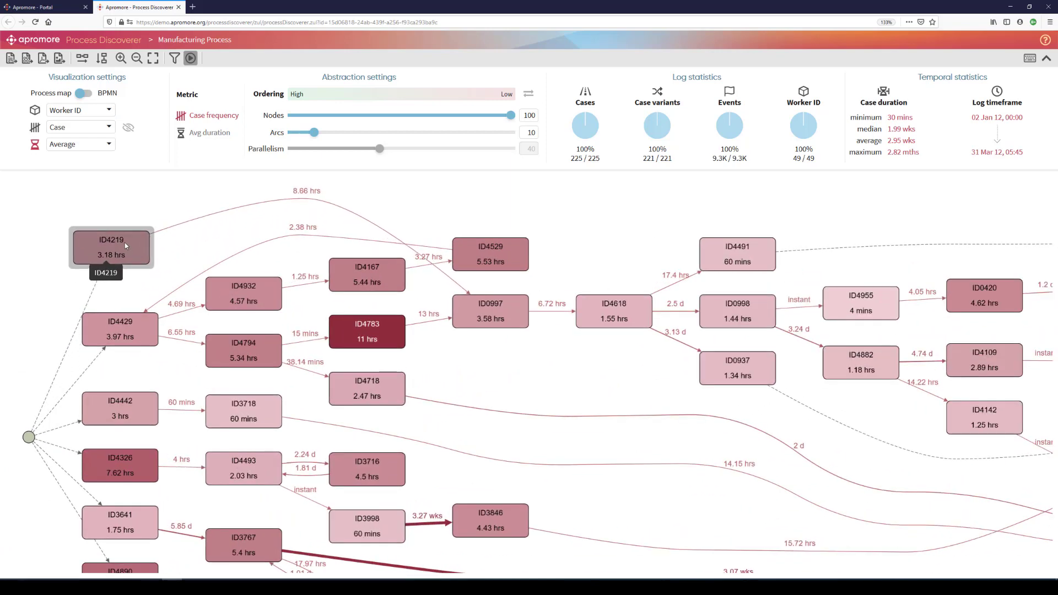
pyautogui.scroll(2, 122, 249)
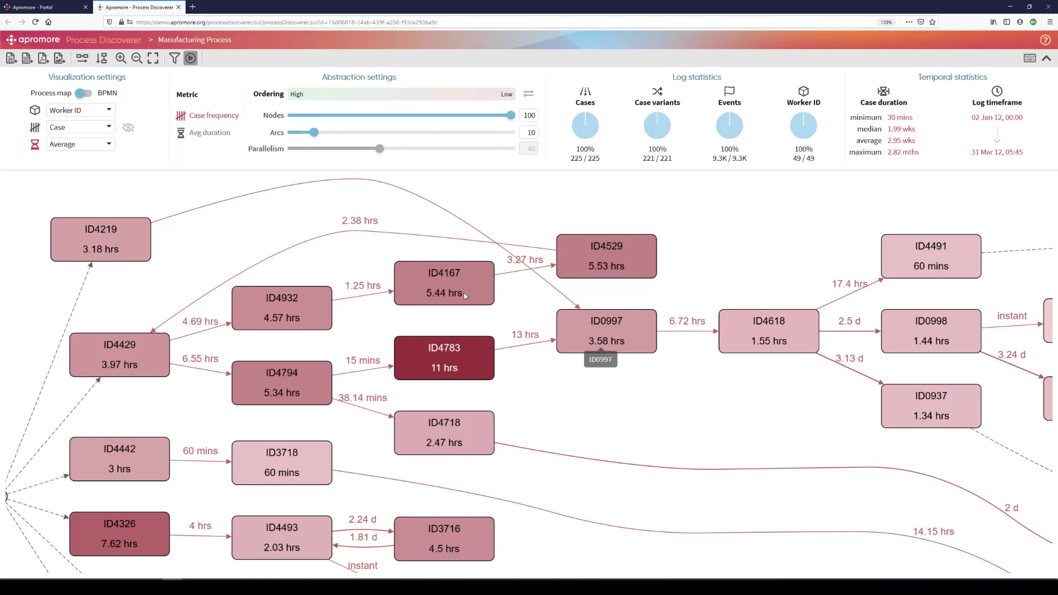
# - Pan across the worker map to inspect ID3767, ID4641, ID4132, ID4287, ID3846, ID3716, ID3998 and ID4861
pyautogui.scroll(-3, 437, 299)
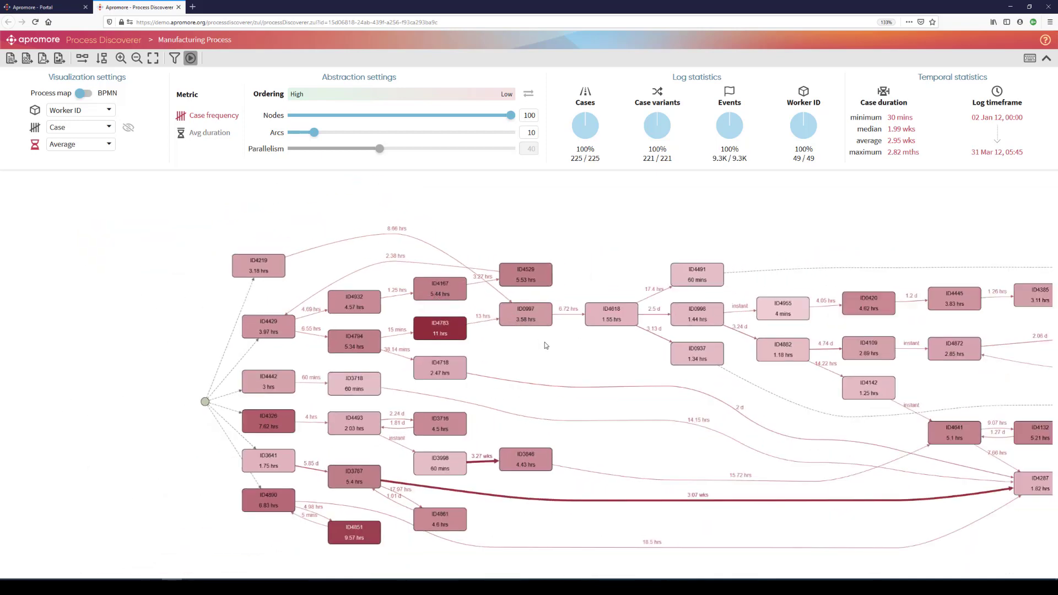
pyautogui.scroll(1, 544, 344)
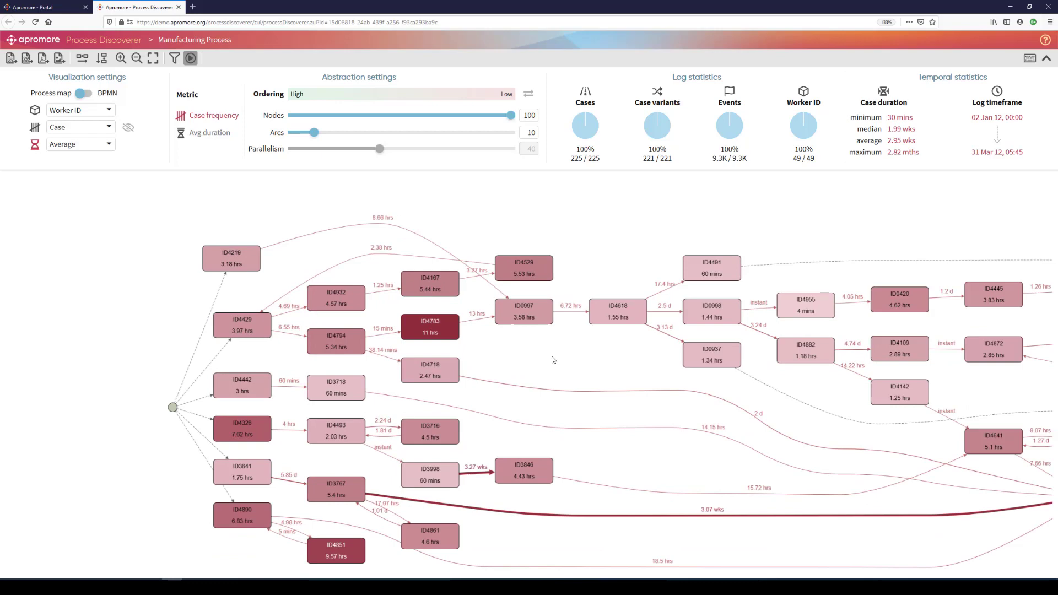
pyautogui.moveTo(567, 363); pyautogui.dragTo(369, 272)
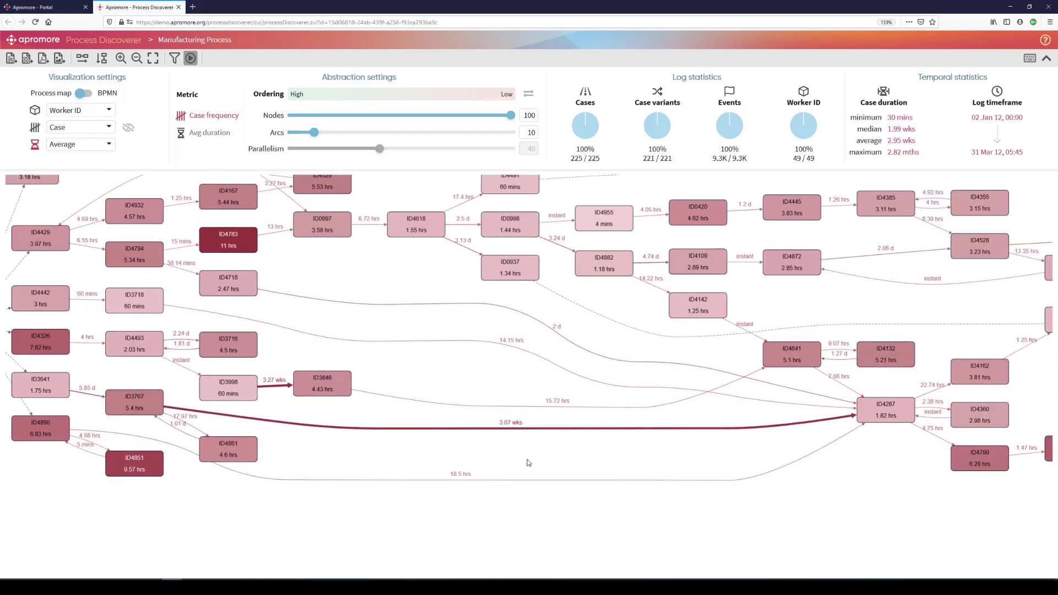
pyautogui.scroll(3, 524, 461)
pyautogui.moveTo(479, 441); pyautogui.dragTo(659, 444)
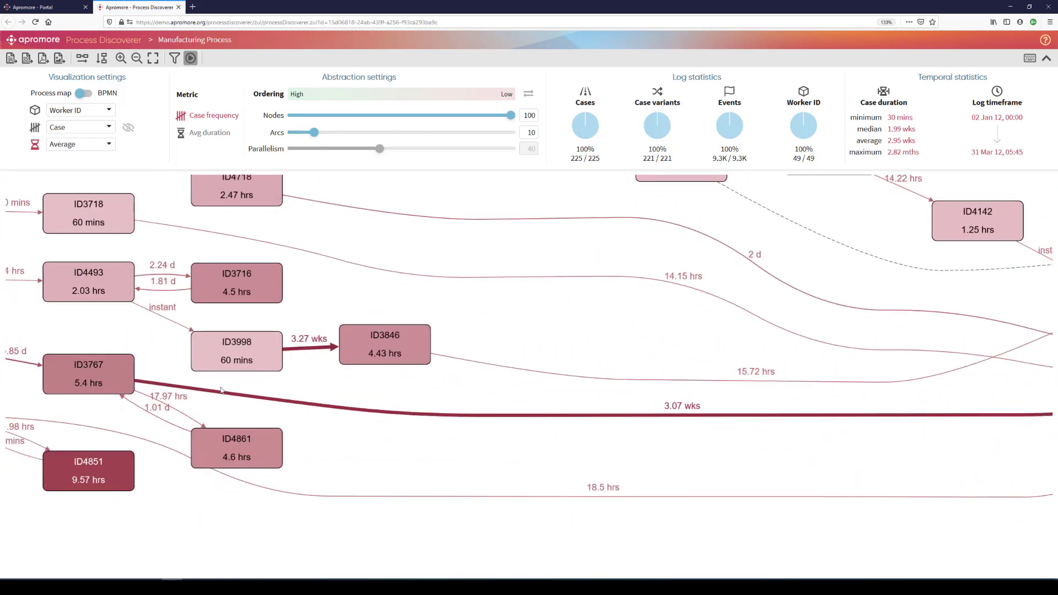
pyautogui.scroll(2, 100, 372)
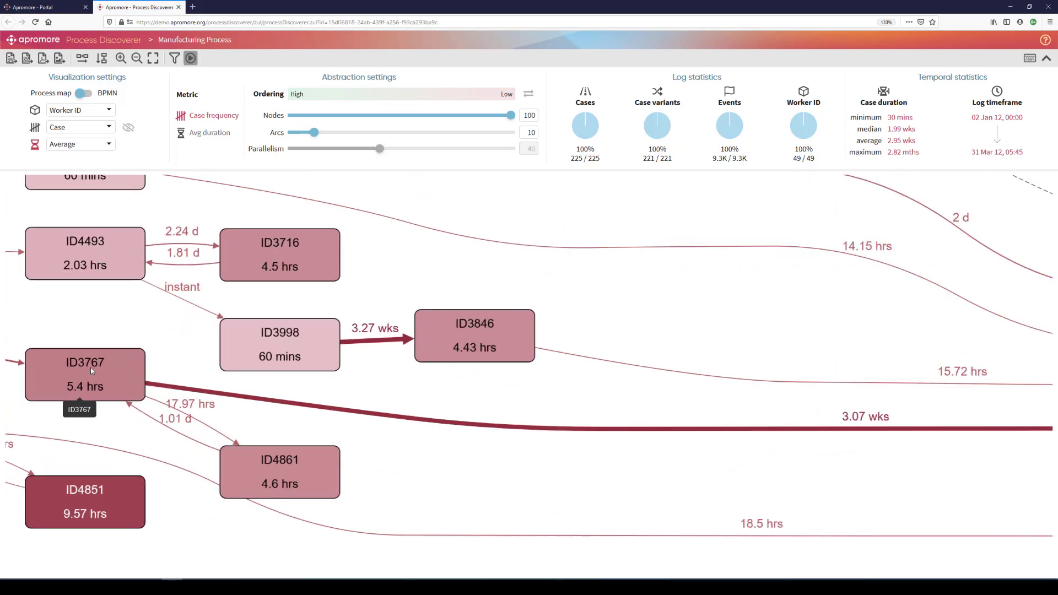
pyautogui.moveTo(760, 462); pyautogui.dragTo(28, 420)
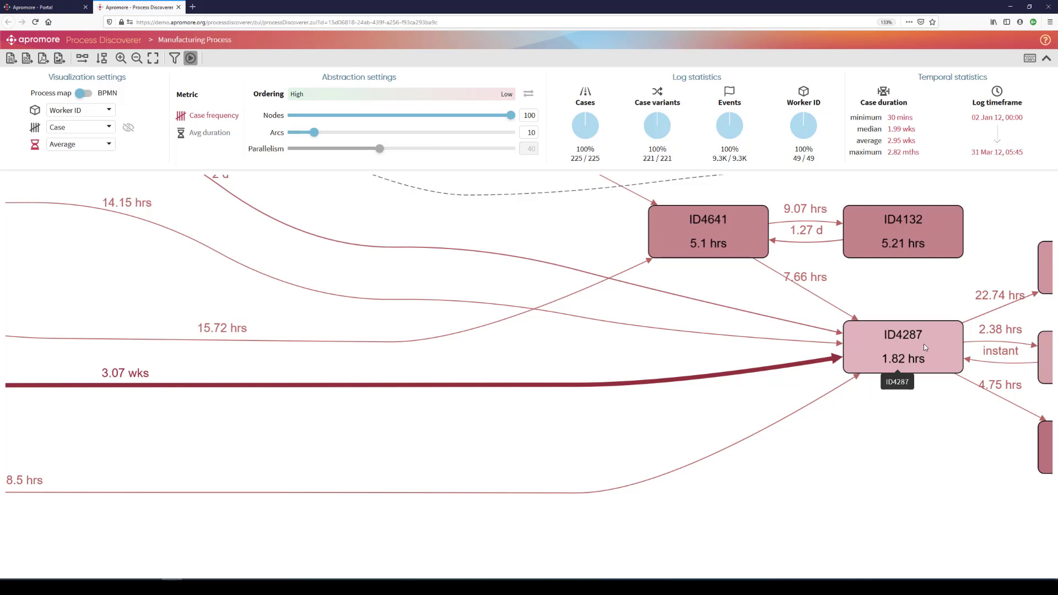
pyautogui.moveTo(667, 361); pyautogui.dragTo(944, 360)
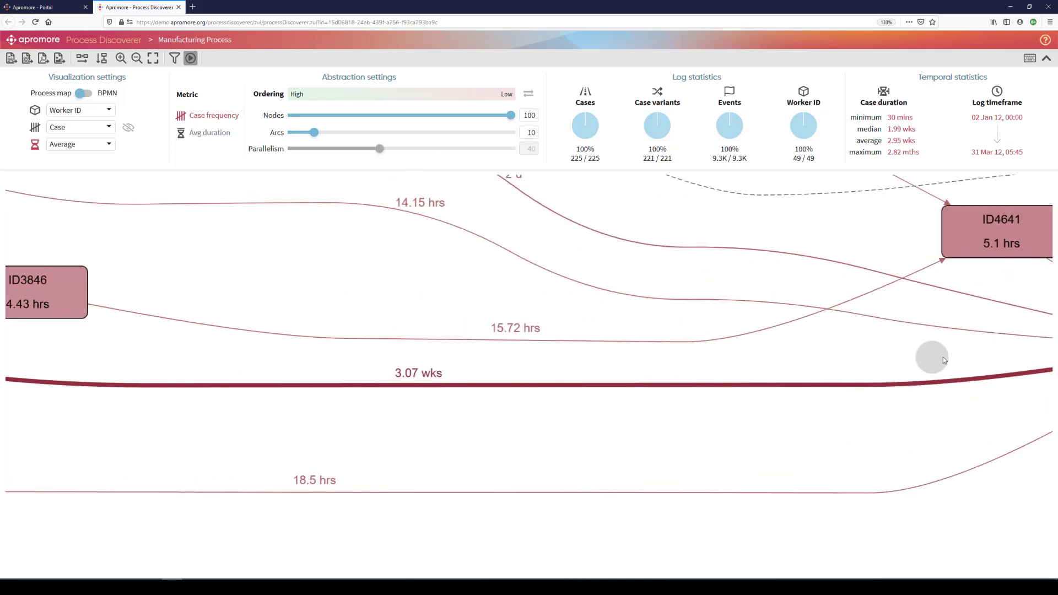
pyautogui.moveTo(230, 343); pyautogui.dragTo(556, 359)
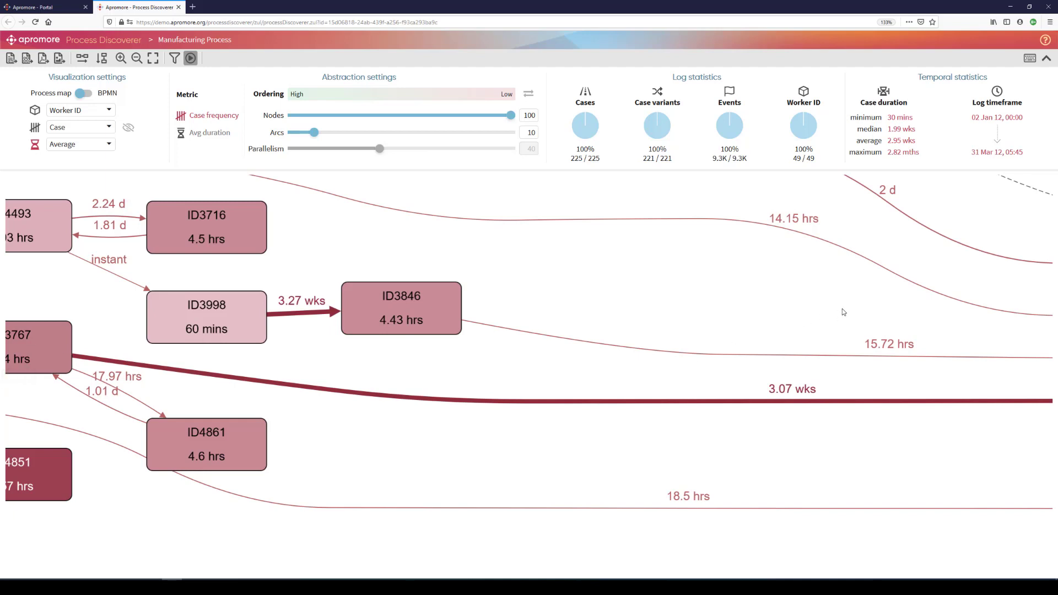
pyautogui.moveTo(843, 312); pyautogui.dragTo(385, 276)
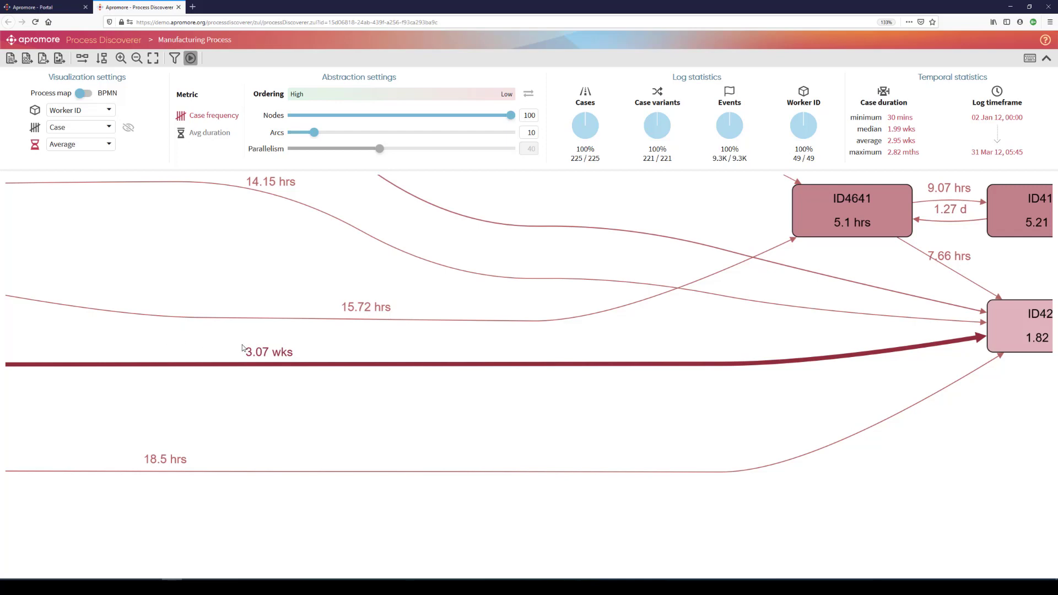
pyautogui.scroll(-5, 242, 345)
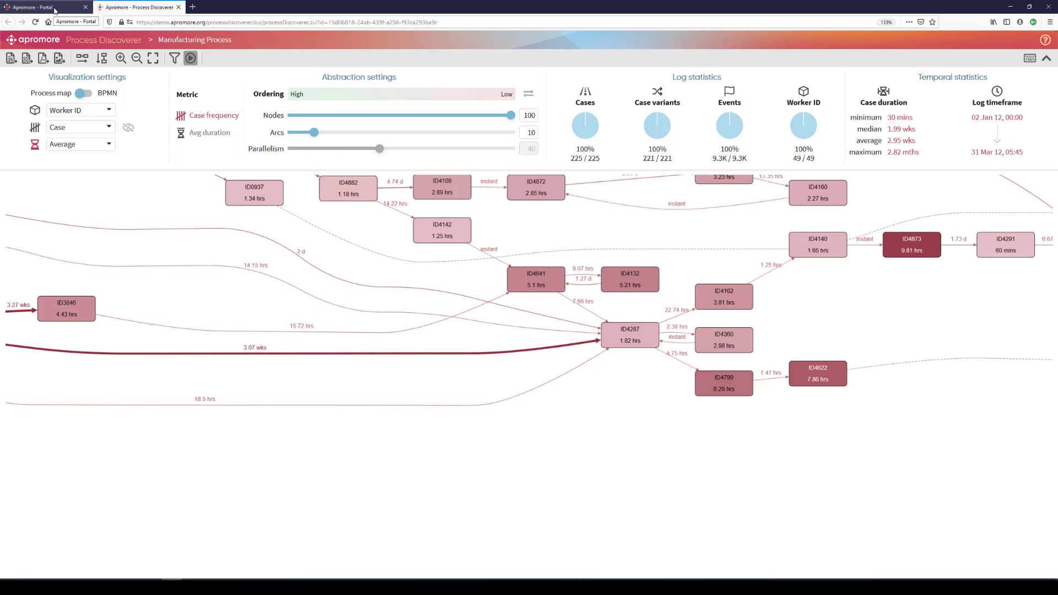
# - From the portal, run Analyze > Mine performance on Dashboard for the Manufacturing Process log
pyautogui.click(55, 10)
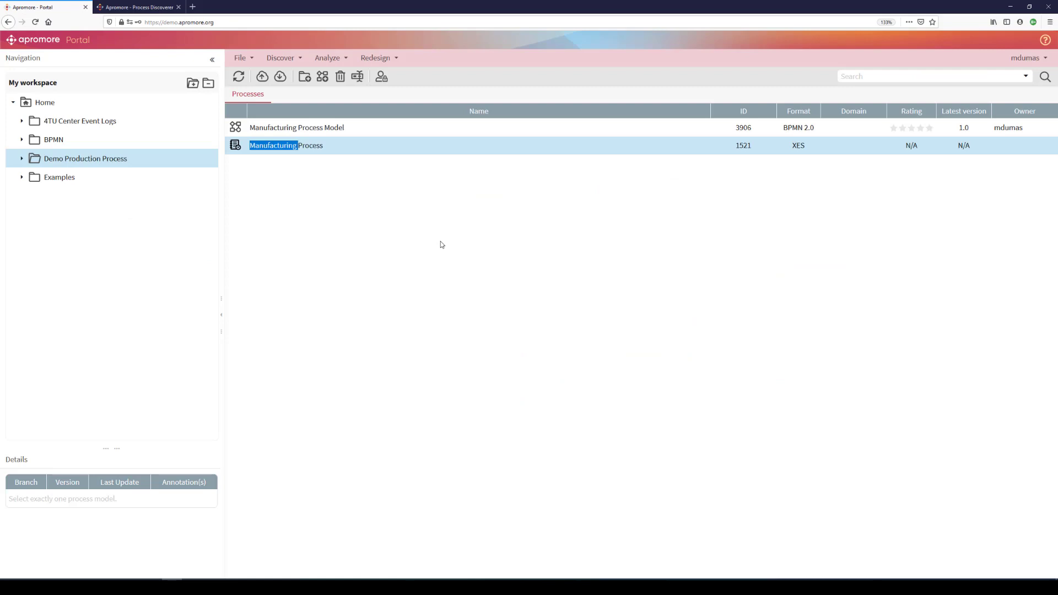
pyautogui.click(306, 150)
pyautogui.click(333, 60)
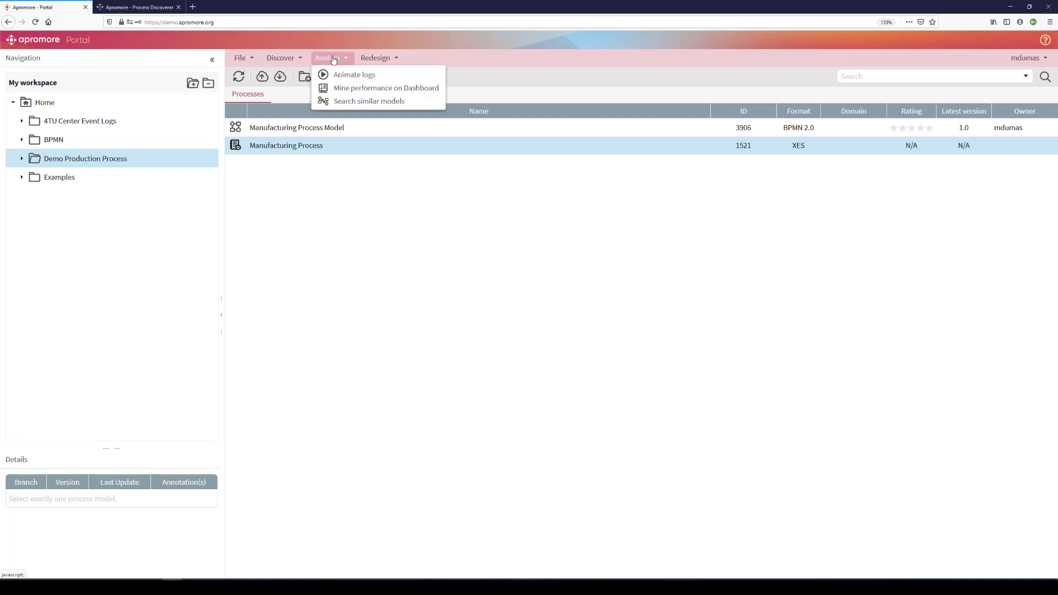
pyautogui.click(349, 89)
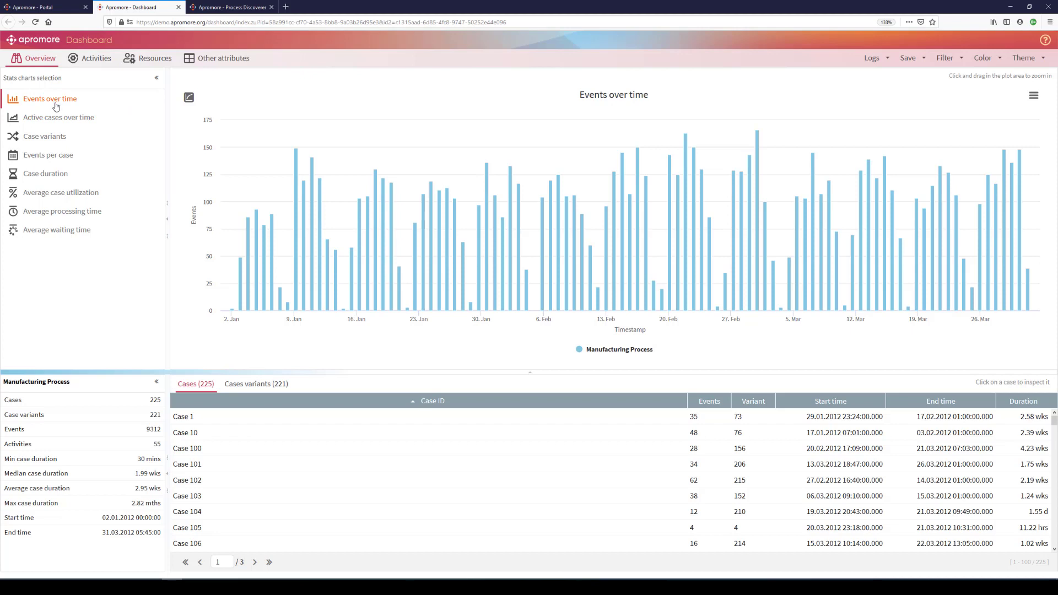
# - Show the Active cases over time chart, peaking at about 69 cases in mid-February
pyautogui.moveTo(241, 297)
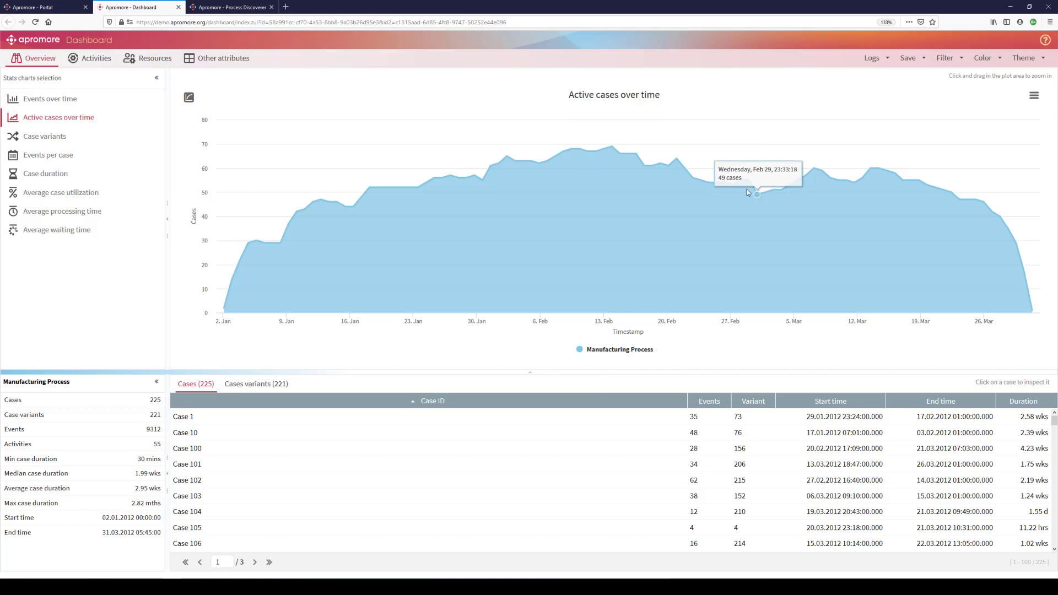
# - View the case duration, average processing time and average waiting time histograms, then the Activities statistics
pyautogui.click(48, 175)
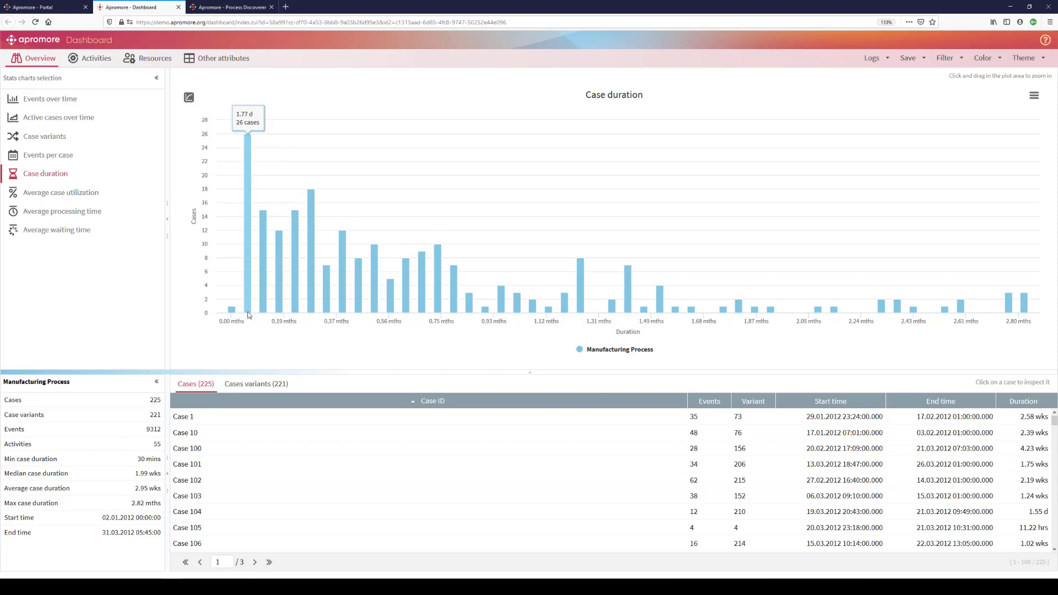
pyautogui.moveTo(235, 315)
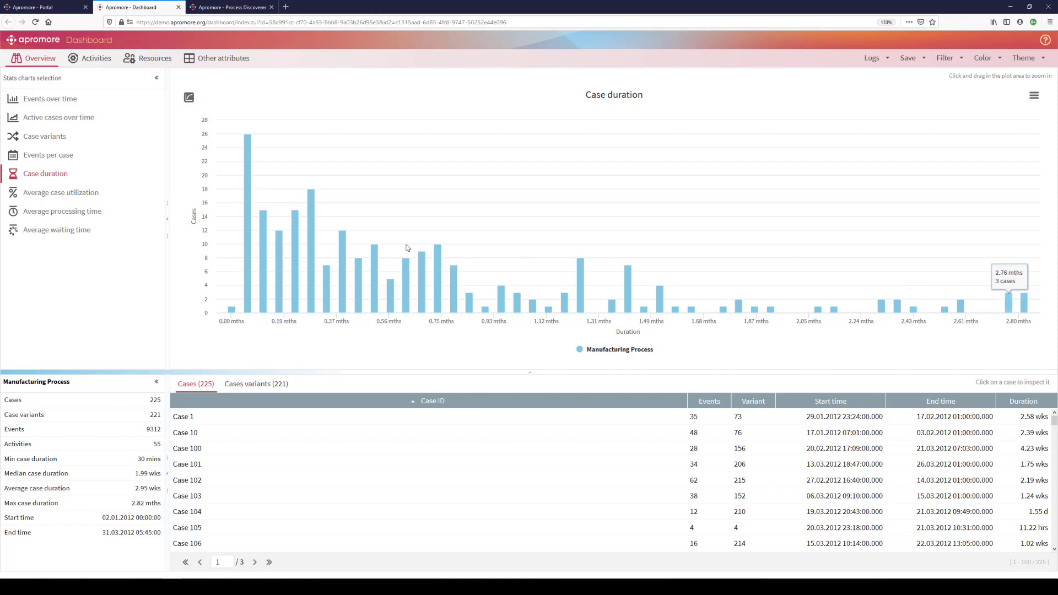
pyautogui.click(80, 213)
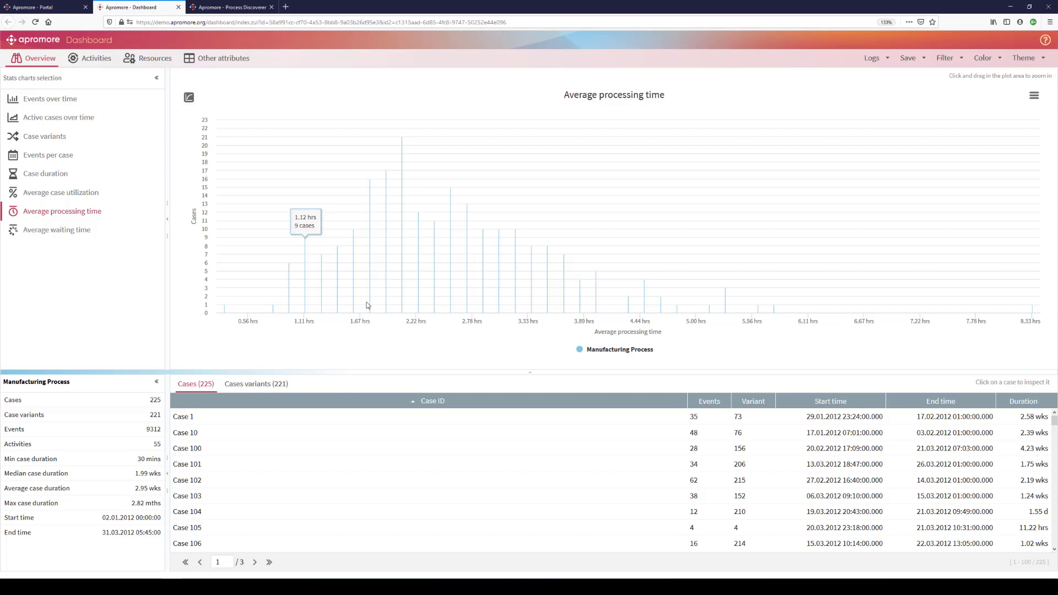
pyautogui.moveTo(400, 217)
pyautogui.click(83, 231)
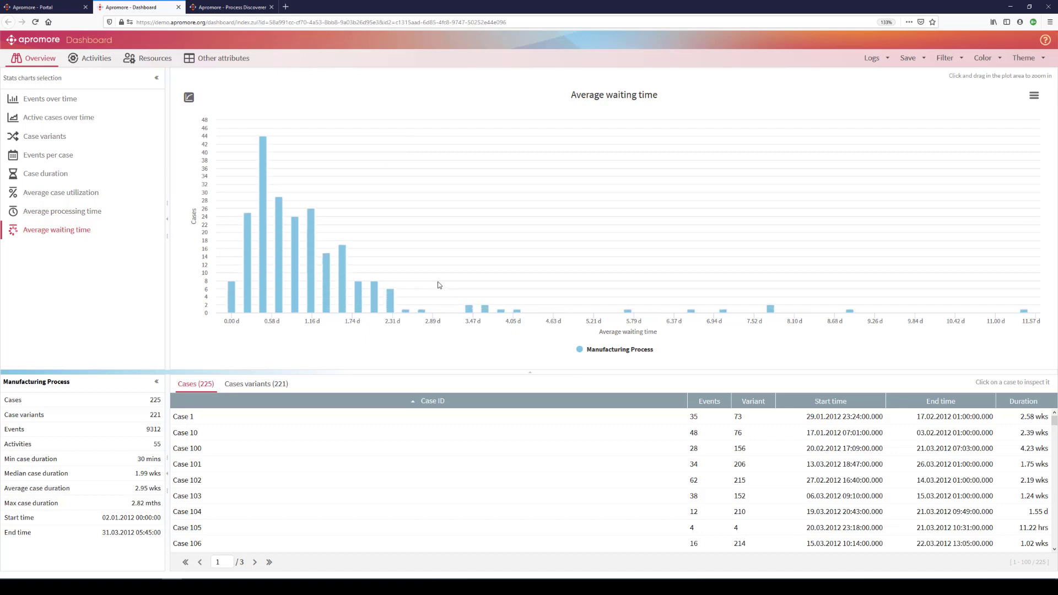
pyautogui.click(102, 61)
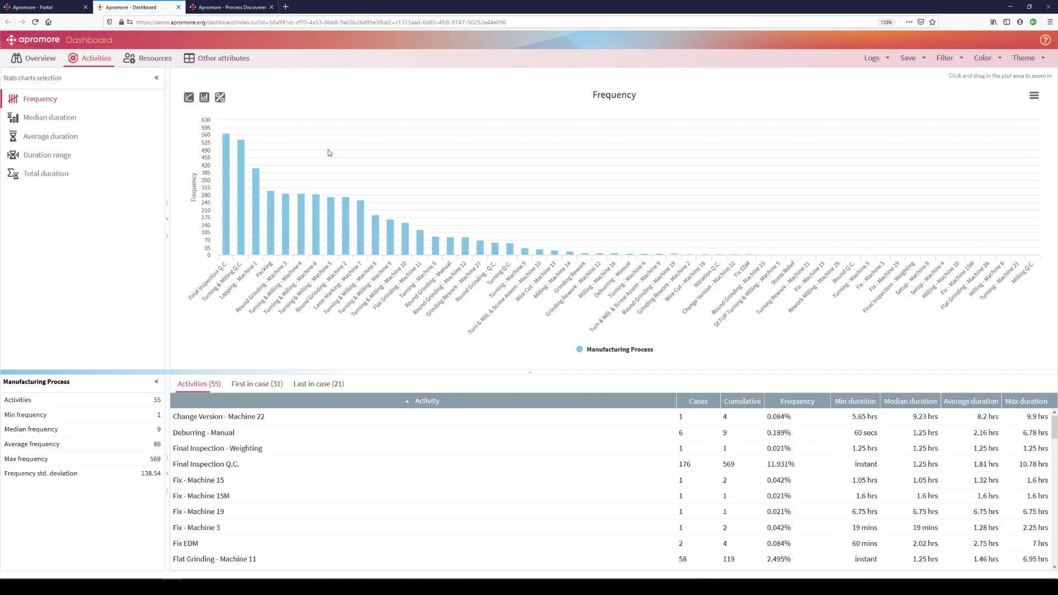
# - Chart each activity's average duration and enlarge the chart over the table below it
pyautogui.click(70, 140)
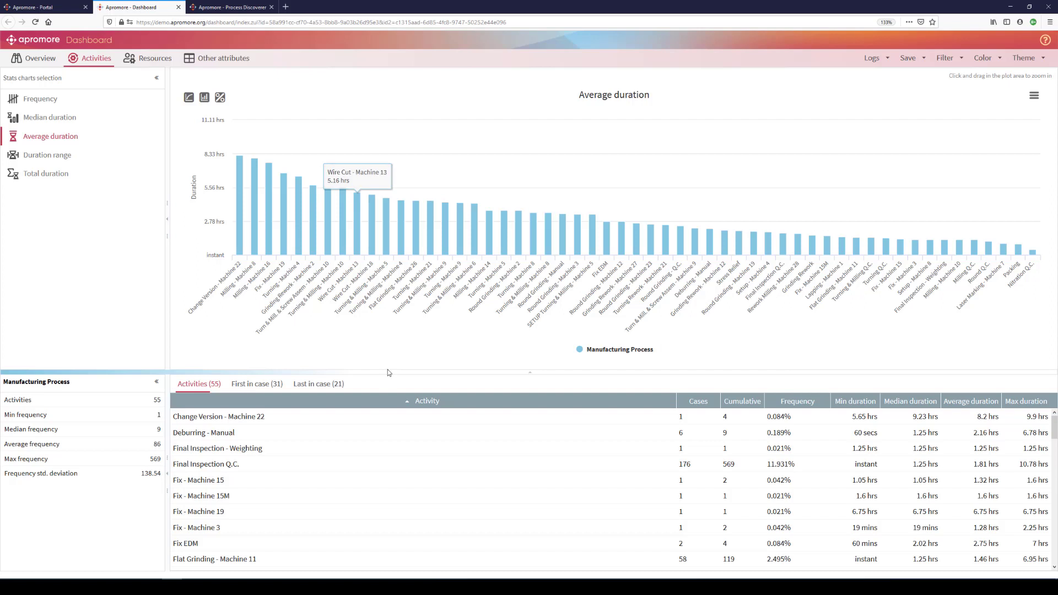
pyautogui.moveTo(388, 373); pyautogui.dragTo(392, 484)
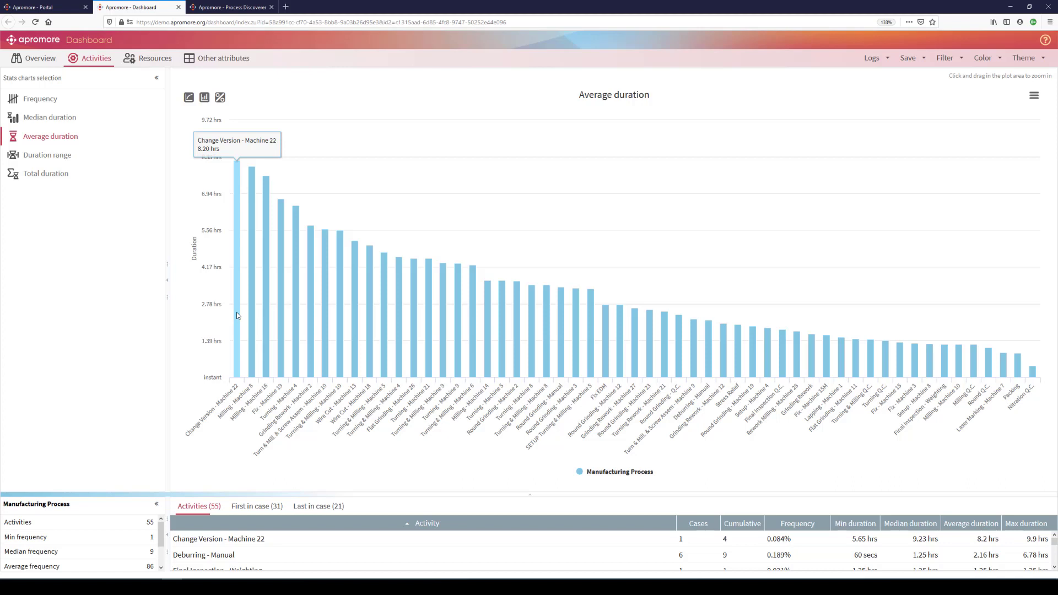
# - On the Resources tab, chart average duration per resource, led by Machine 22 - Milling at 8.20 hrs
pyautogui.click(162, 62)
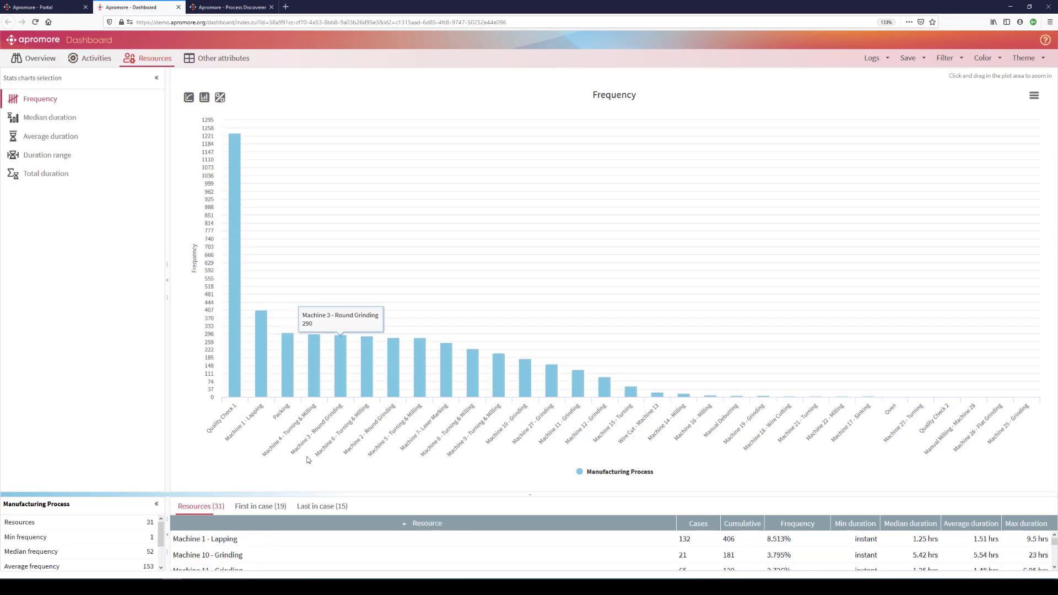
pyautogui.moveTo(324, 494); pyautogui.dragTo(323, 497)
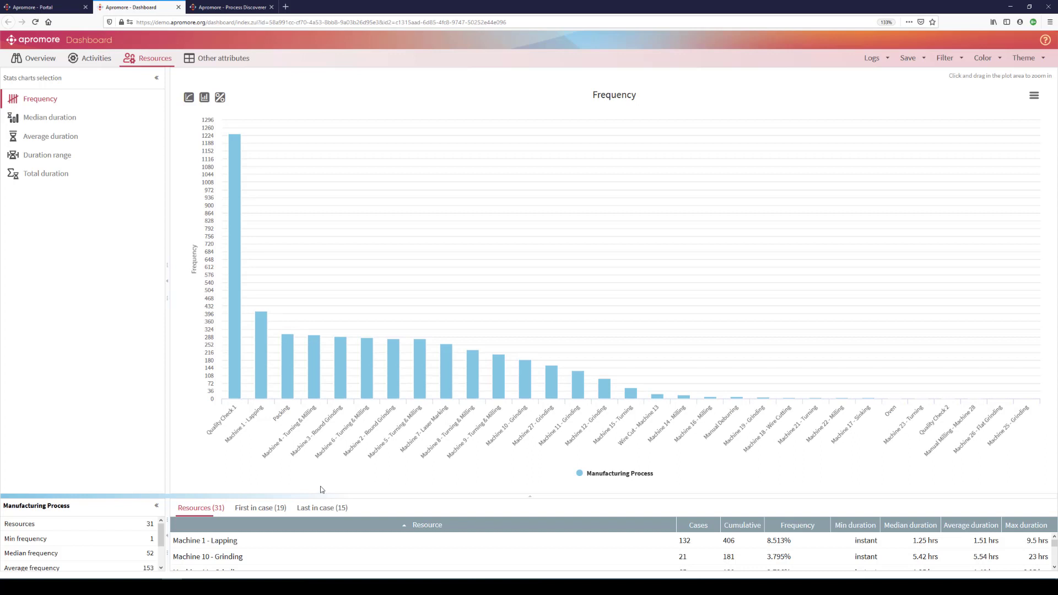
pyautogui.moveTo(236, 369)
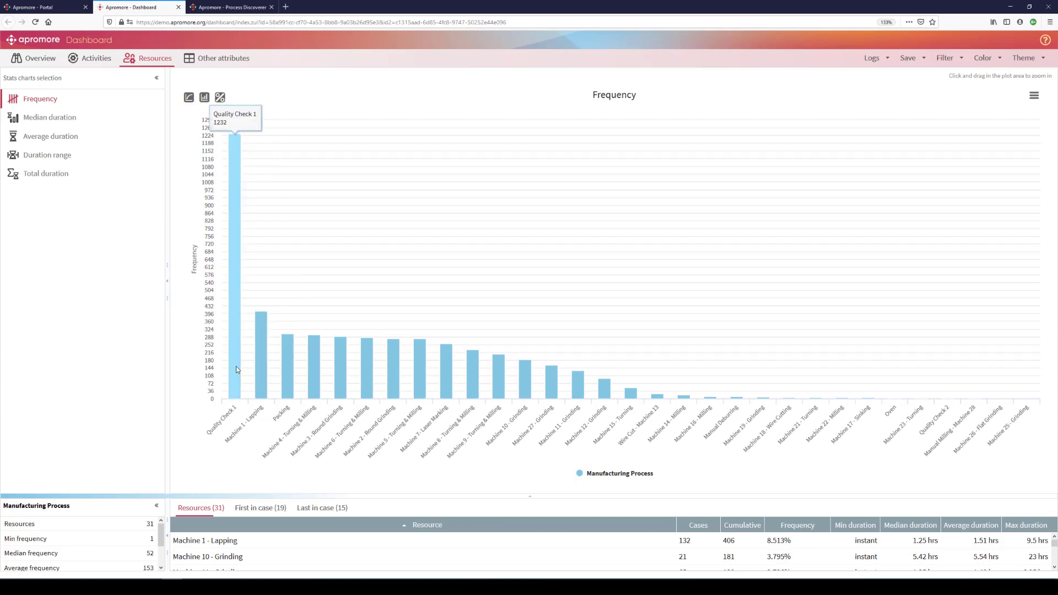
pyautogui.click(51, 136)
pyautogui.moveTo(243, 386)
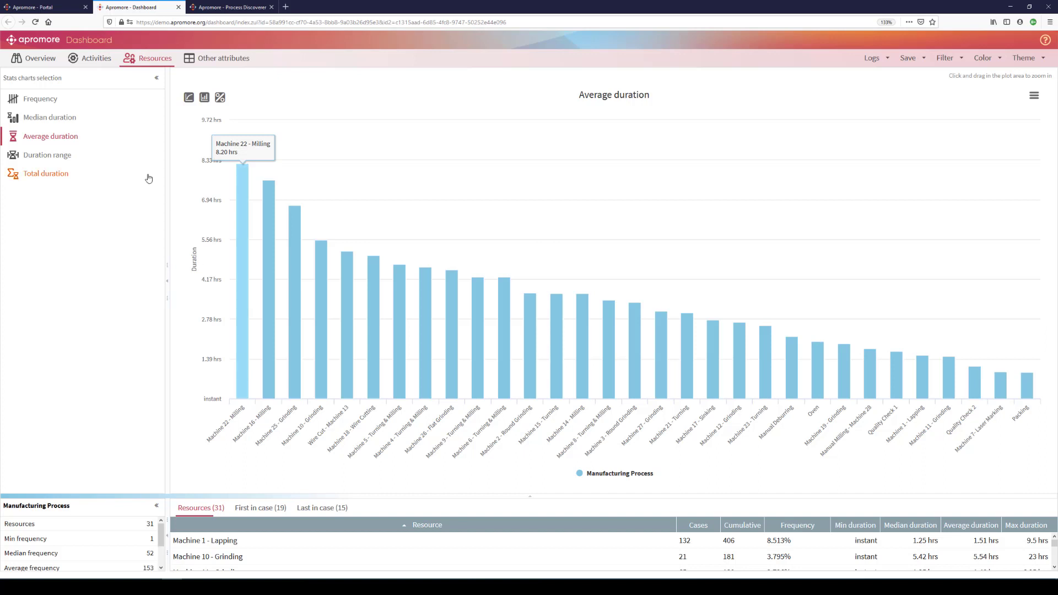
# - Back in the Portal, pick the Manufacturing Process Model and Manufacturing Process log rows
pyautogui.click(63, 12)
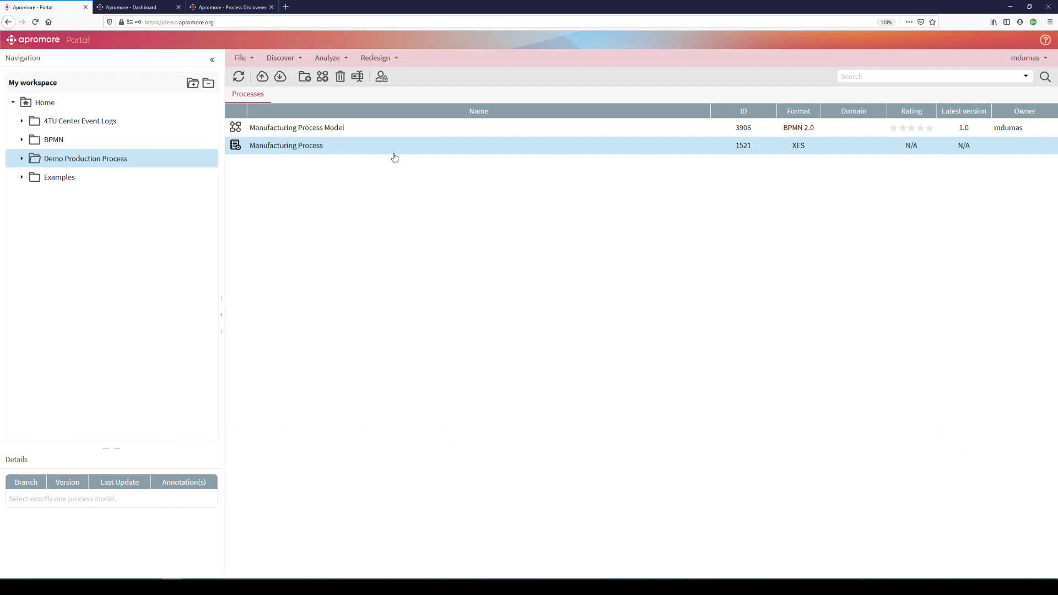
pyautogui.keyDown('shift'); pyautogui.click(325, 137); pyautogui.keyUp('shift')
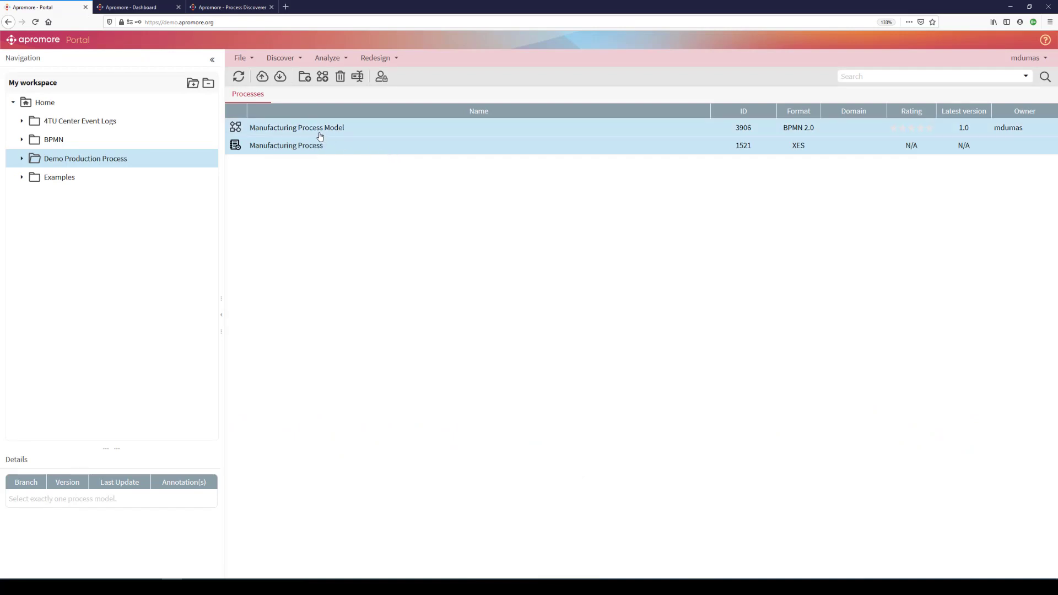
pyautogui.click(320, 134)
pyautogui.keyDown('shift'); pyautogui.click(318, 138); pyautogui.keyUp('shift')
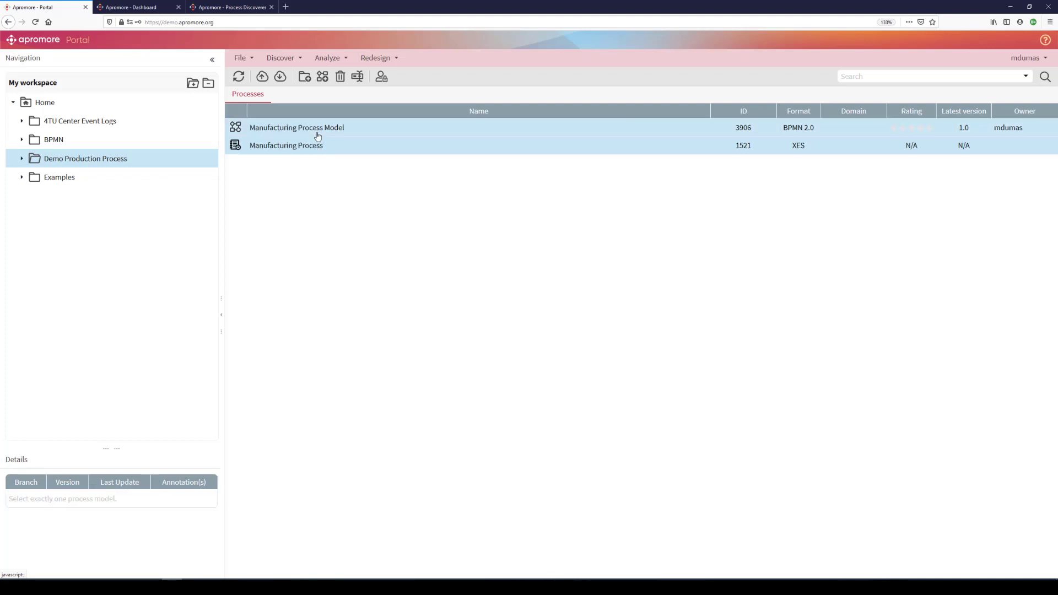
pyautogui.click(318, 134)
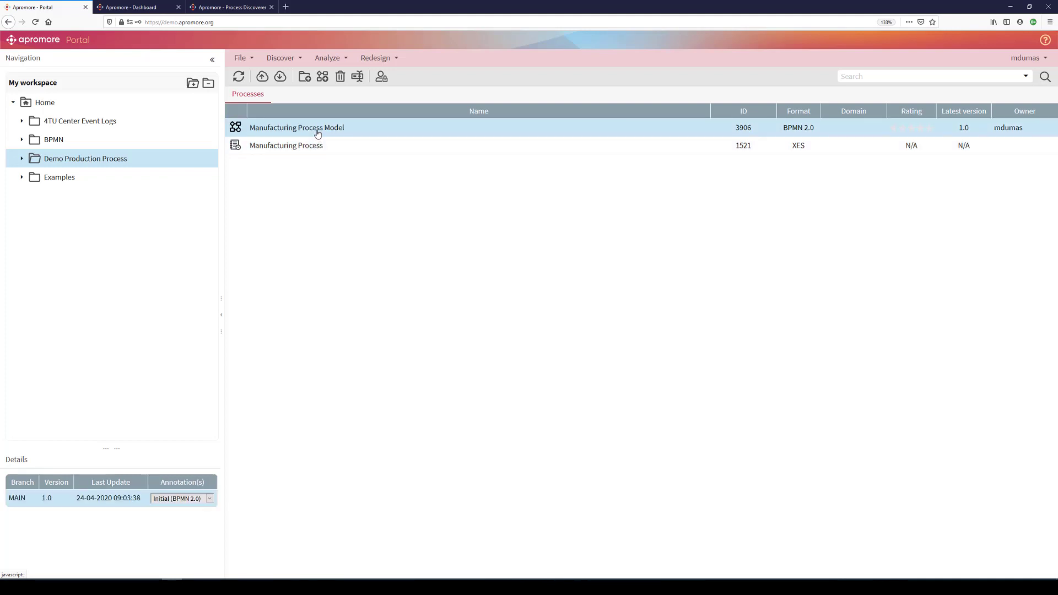
pyautogui.click(315, 147)
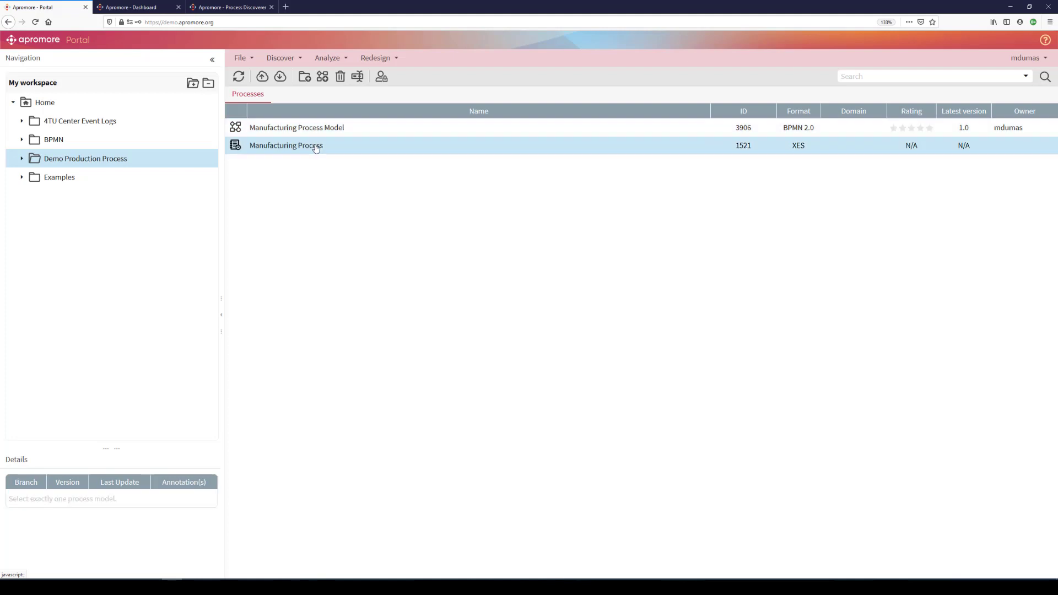
pyautogui.keyDown('ctrl'); pyautogui.click(315, 133); pyautogui.keyUp('ctrl')
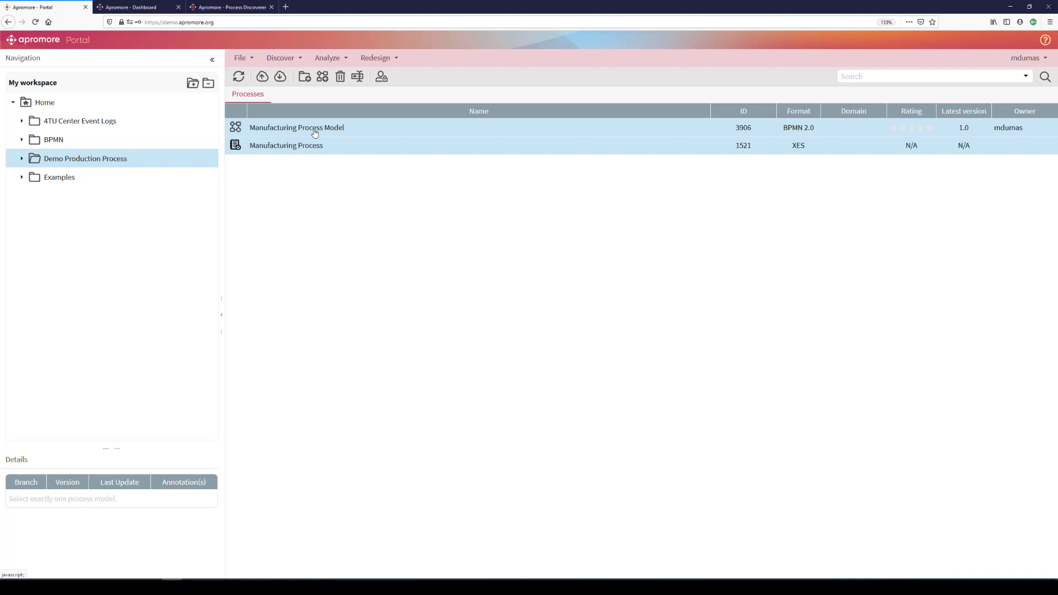
pyautogui.click(314, 133)
pyautogui.click(315, 146)
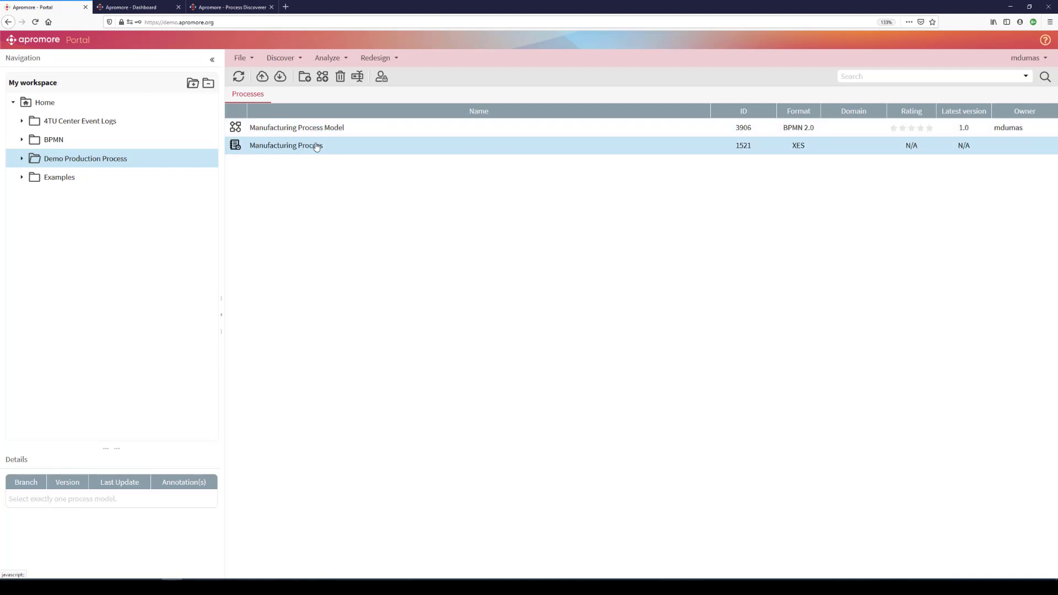
# - With both the model and the log selected, launch Analyze > Animate logs
pyautogui.keyDown('ctrl'); pyautogui.click(314, 133); pyautogui.keyUp('ctrl')
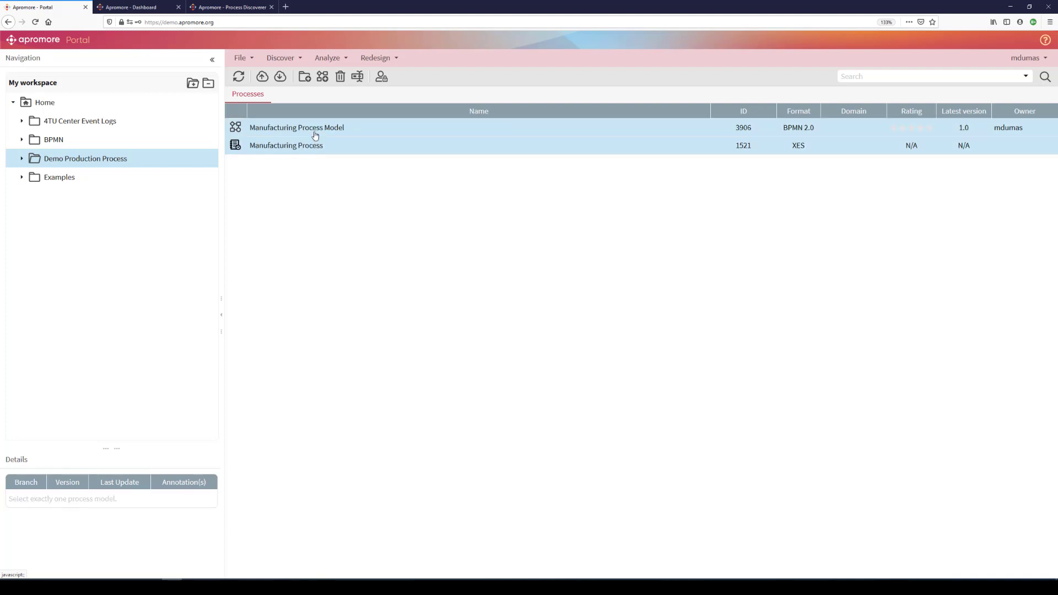
pyautogui.click(315, 134)
pyautogui.keyDown('ctrl'); pyautogui.click(314, 145); pyautogui.keyUp('ctrl')
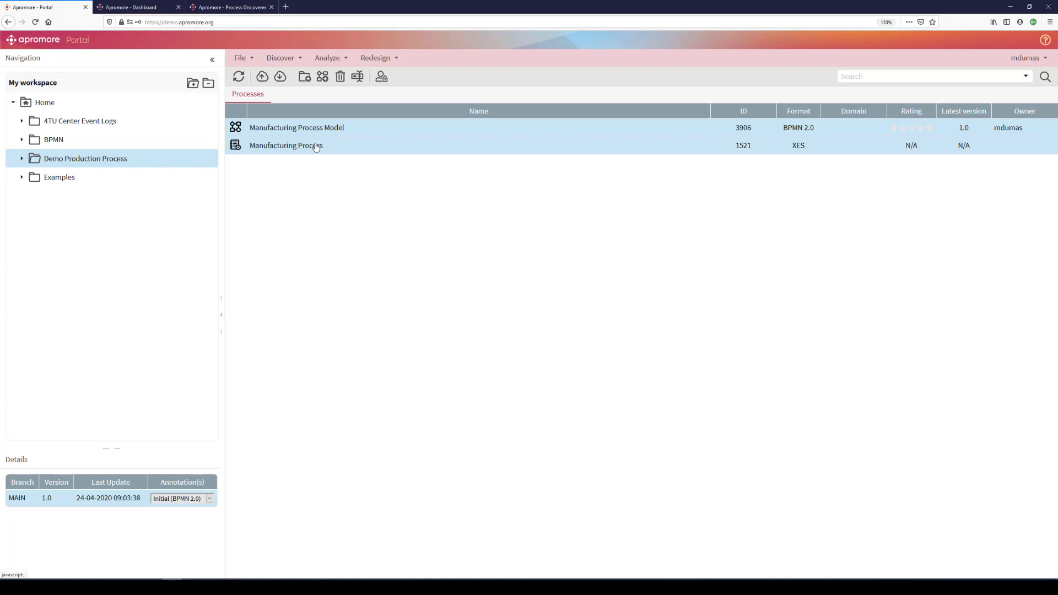
pyautogui.click(338, 60)
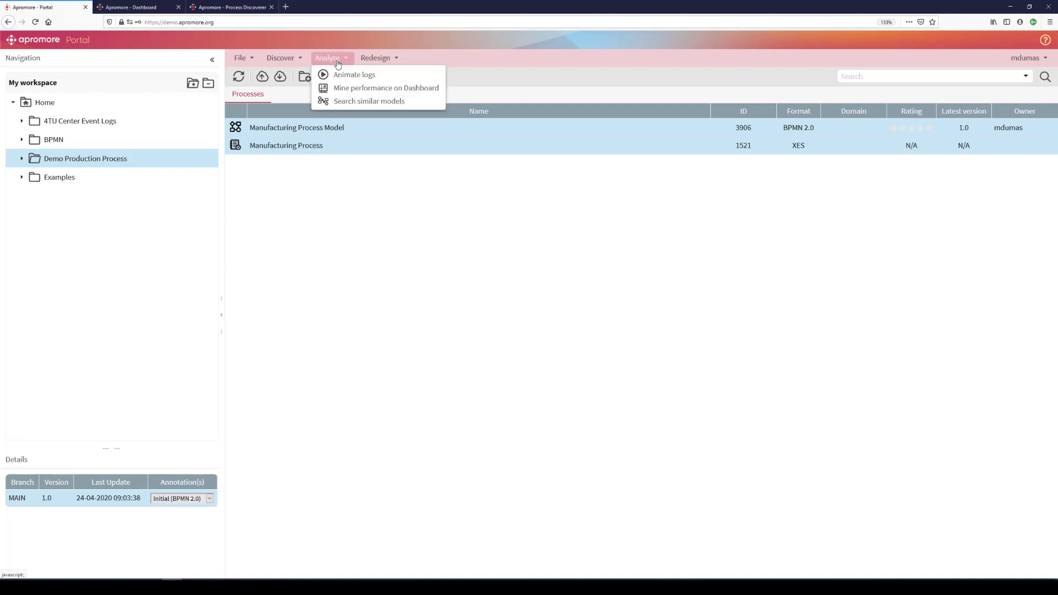
pyautogui.click(335, 74)
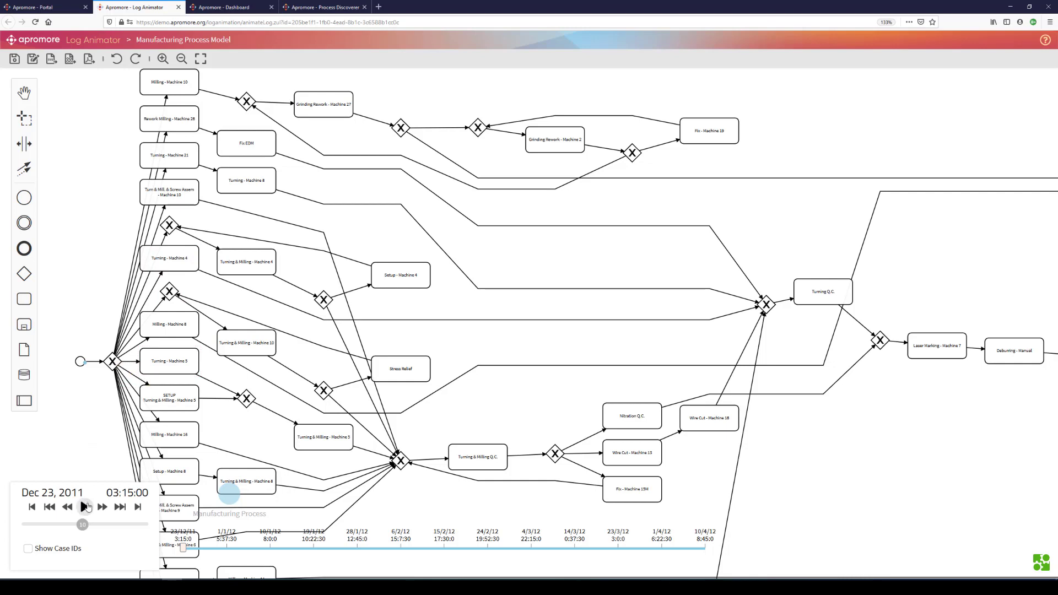
# - Play the log replay at speed 9 while panning the model, then return to the Portal list
pyautogui.click(84, 506)
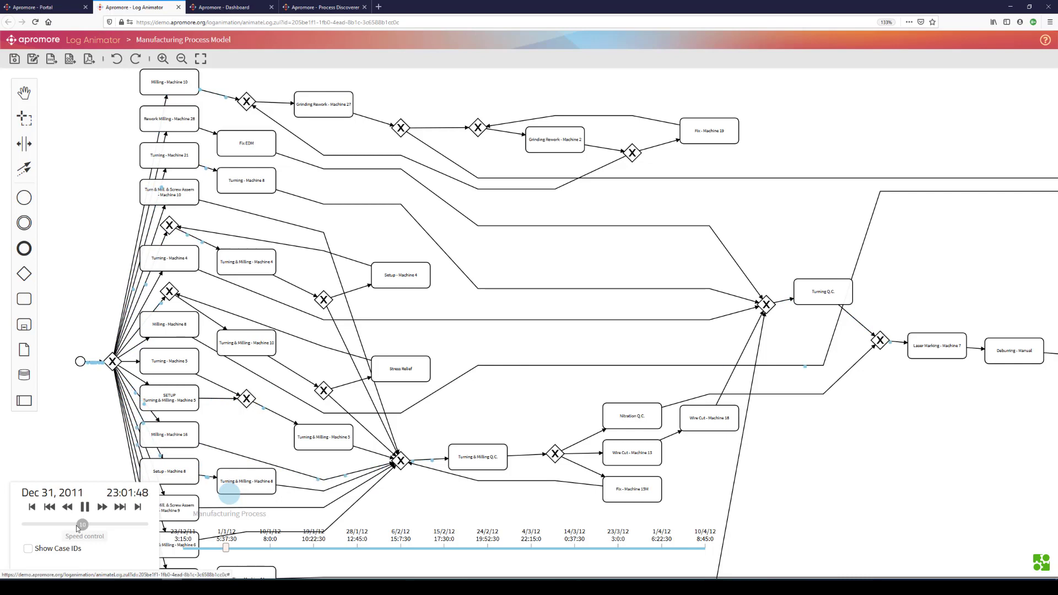
pyautogui.moveTo(82, 525); pyautogui.dragTo(76, 524)
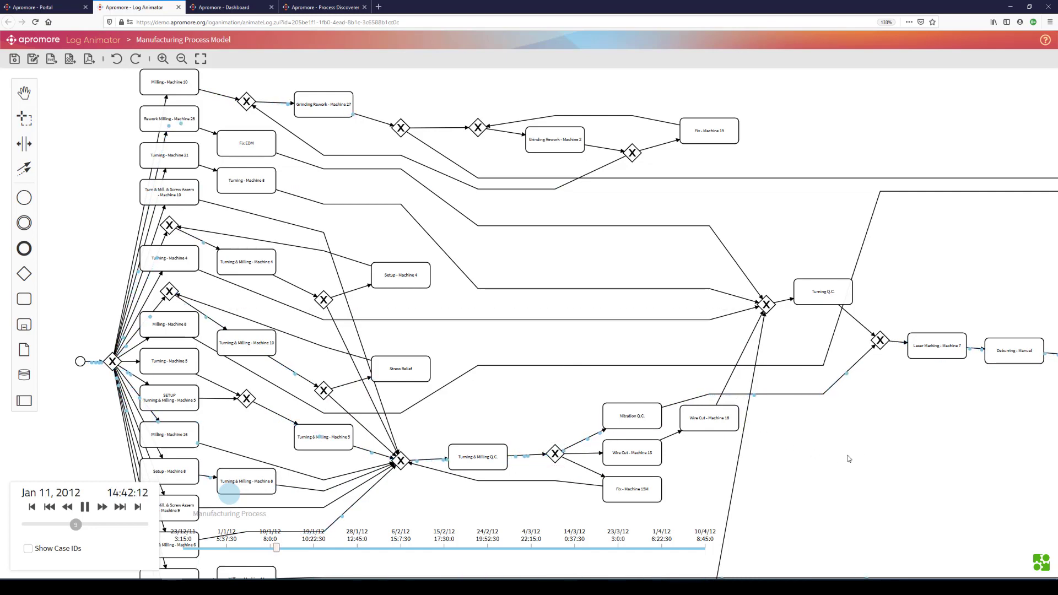
pyautogui.moveTo(812, 450); pyautogui.dragTo(184, 385)
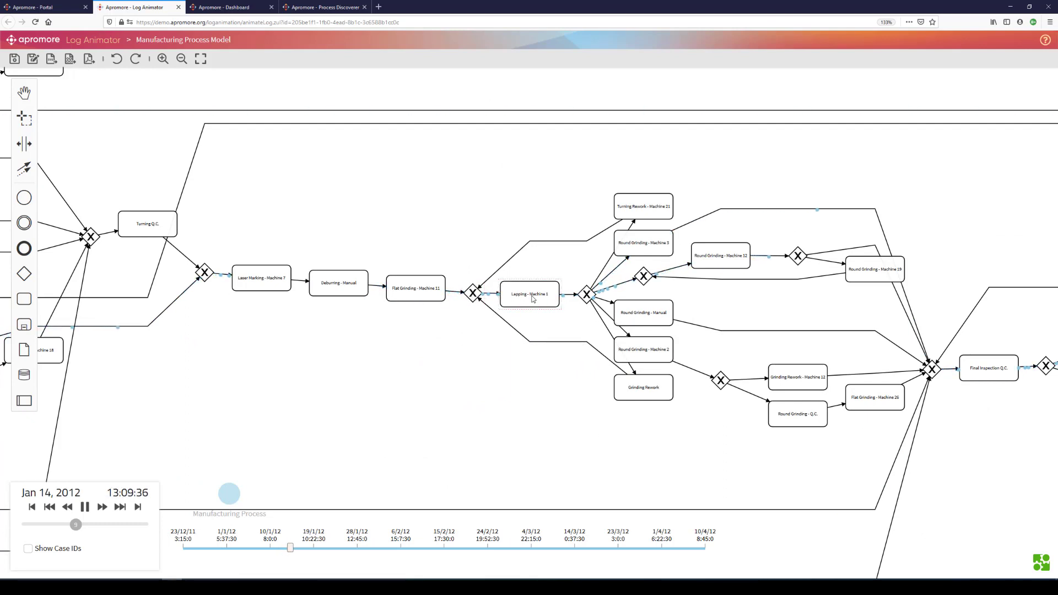
pyautogui.hscroll(7, 984, 418)
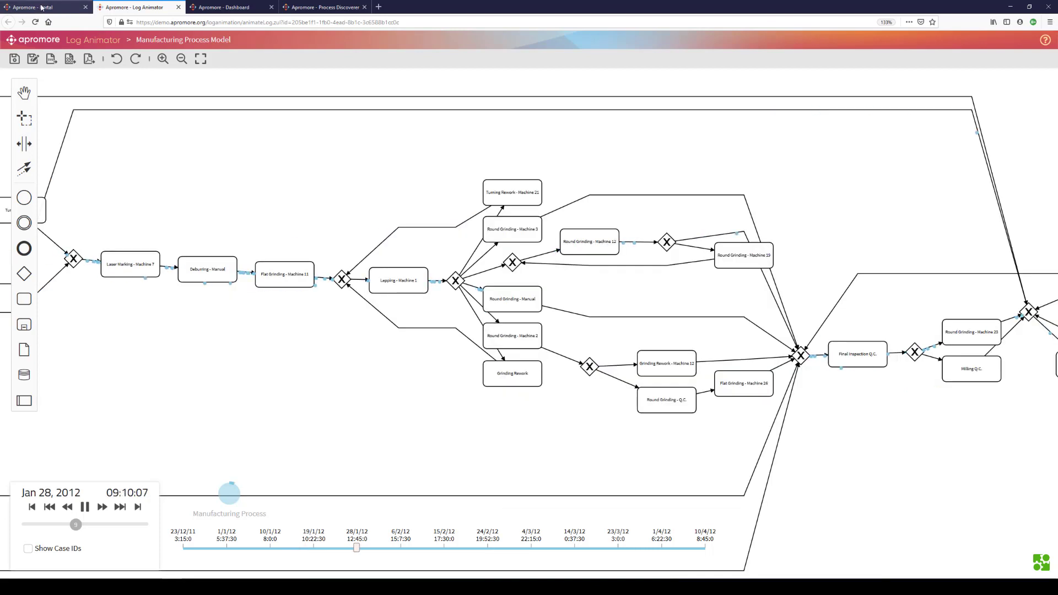
pyautogui.click(43, 7)
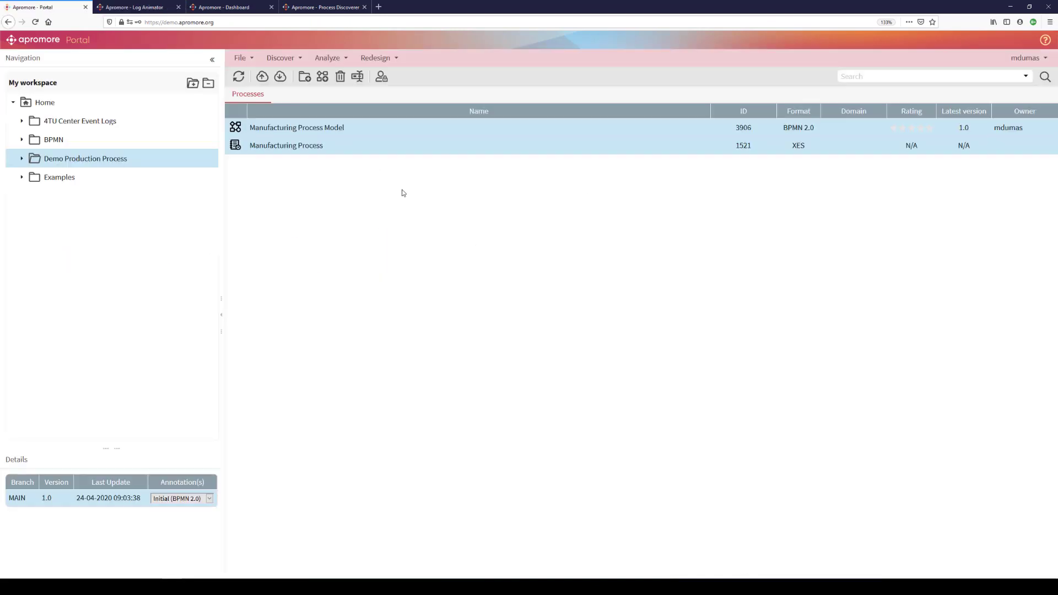